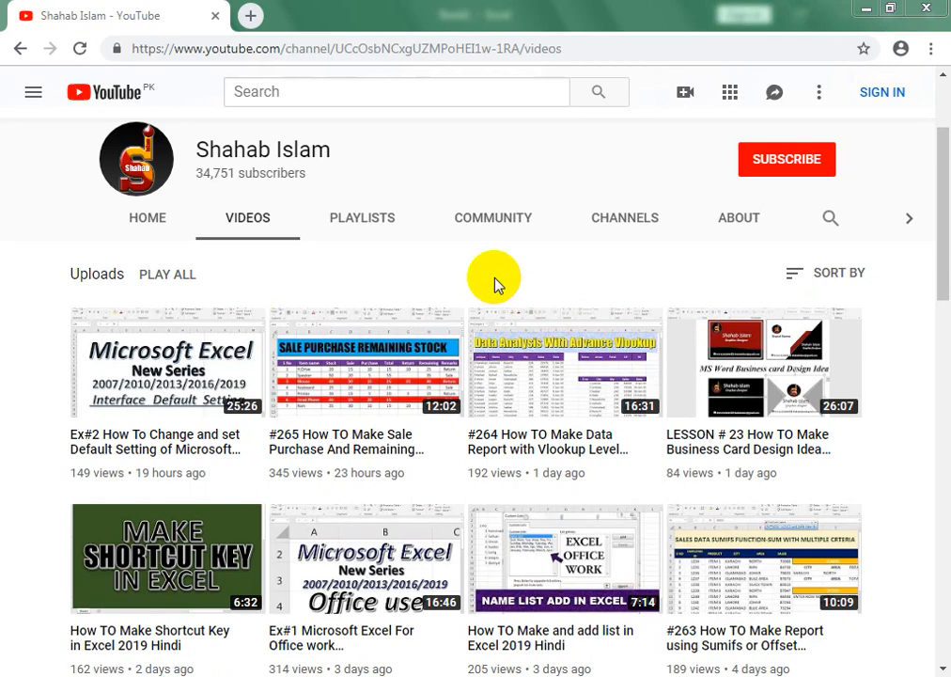
Switch to the Book1 workbook in Excel and enter 1 in cell B1
mouse_move(312, 675)
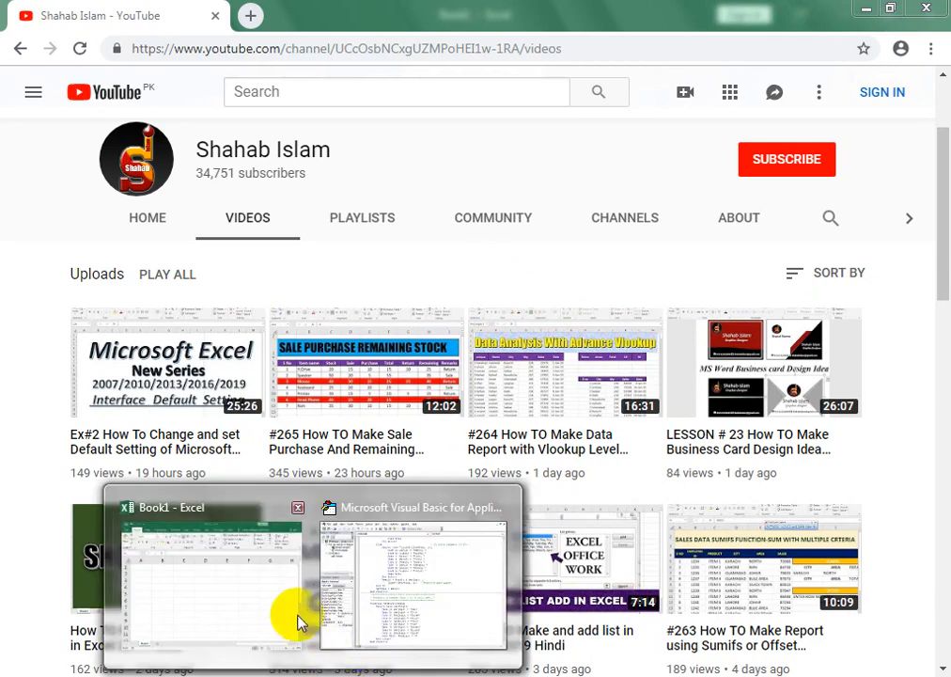
left_click(299, 620)
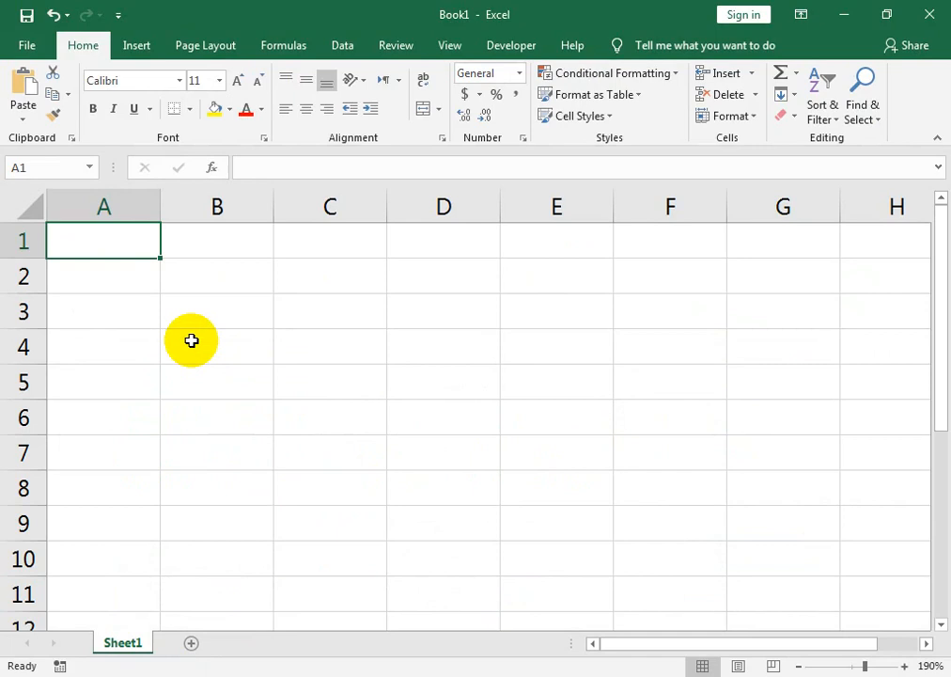
key("Right")
key("Return")
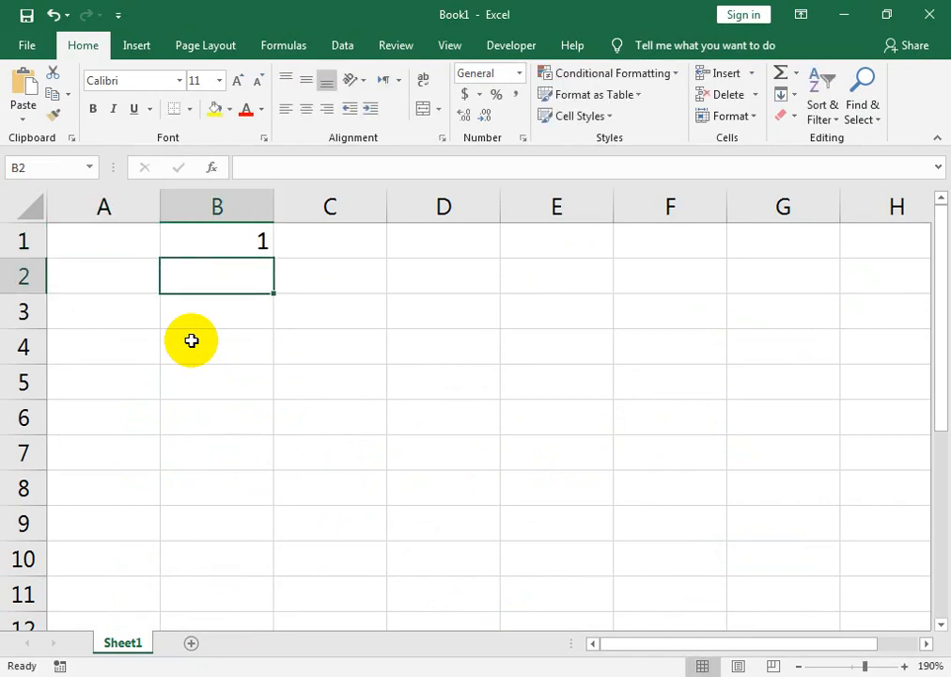
key("Left")
key("Up")
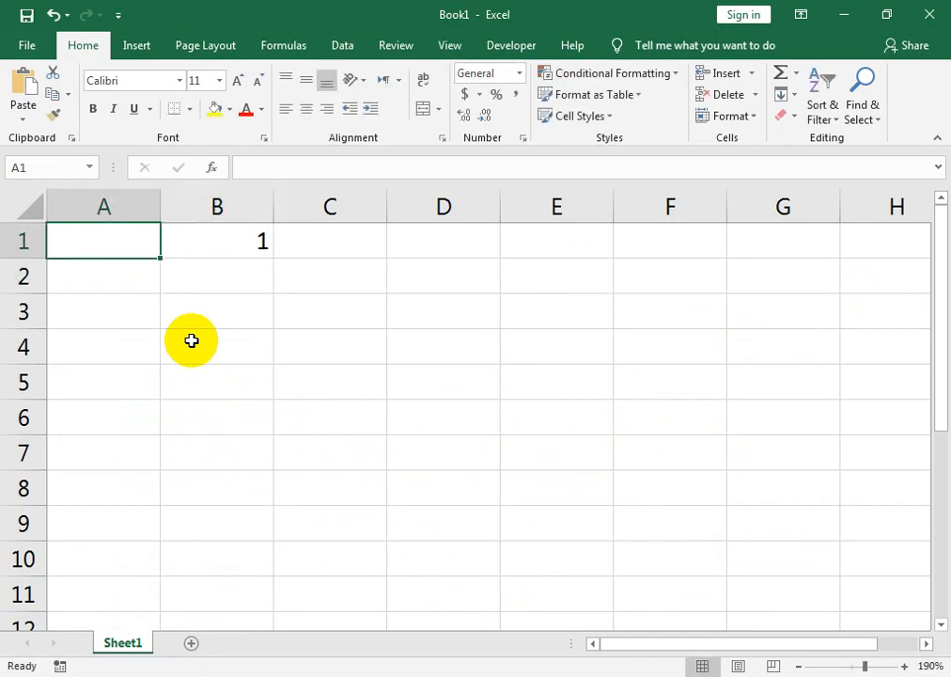
type("one")
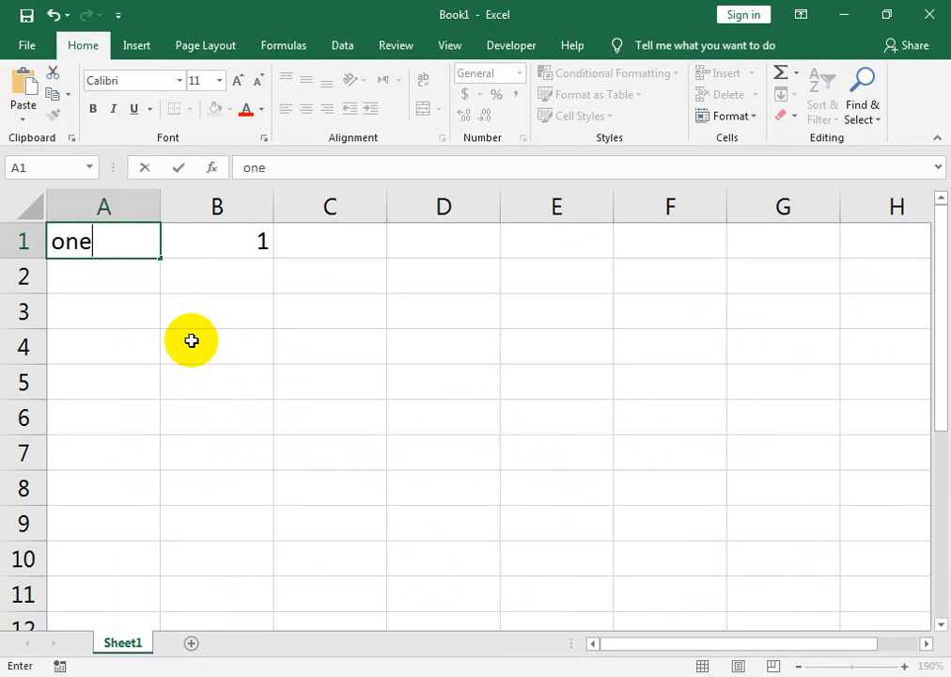
key("Tab")
key("Left")
key("Delete")
Spell out the number from B1 in cell A1 with the formula =spellnumber(B1)
type("=s")
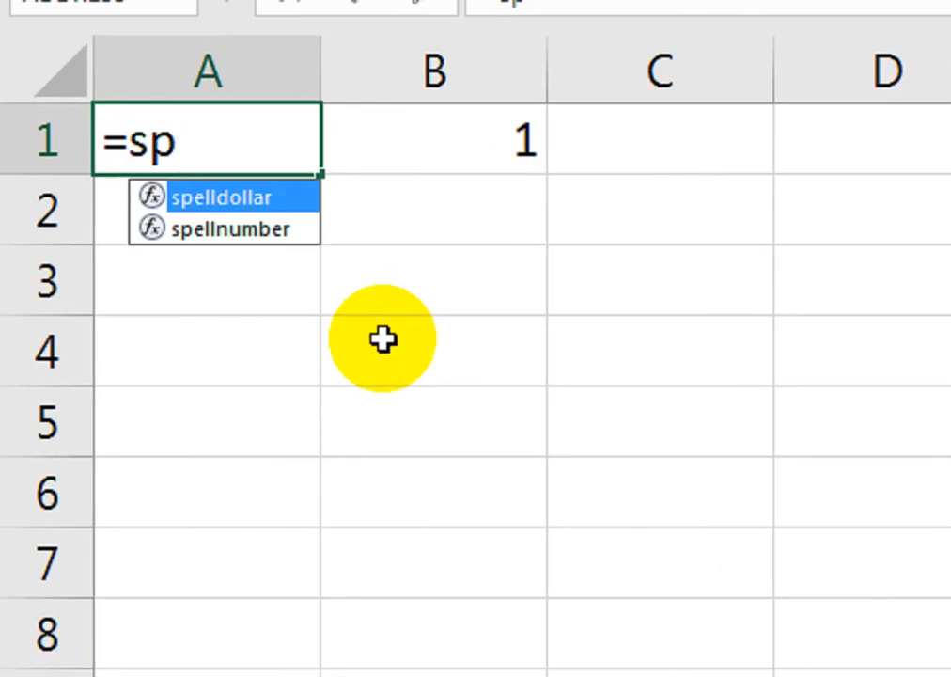
type("p")
key("Down")
key("Tab")
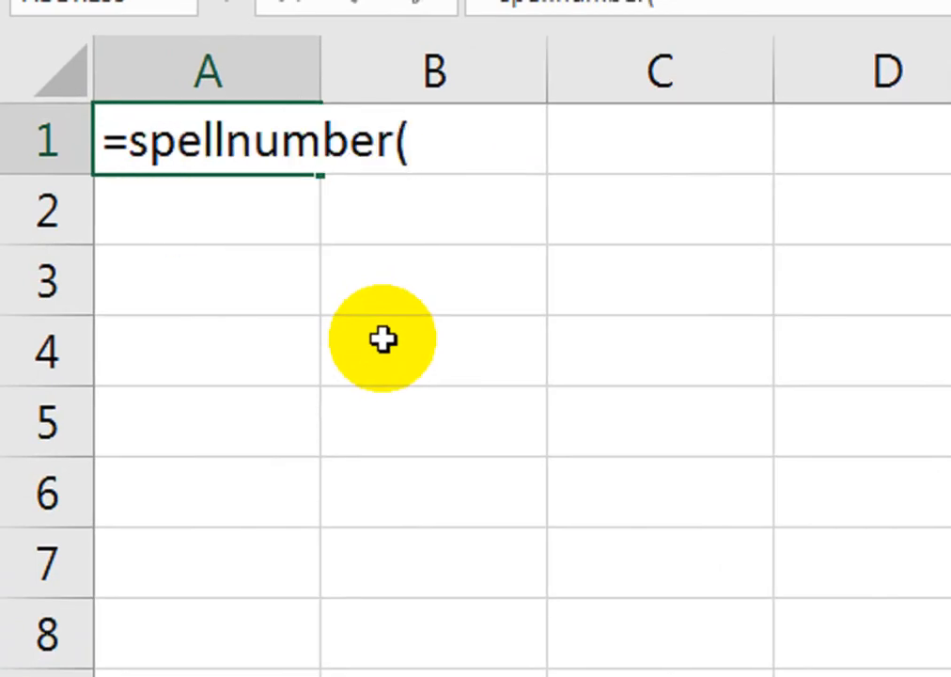
key("Right")
type(")")
key("Return")
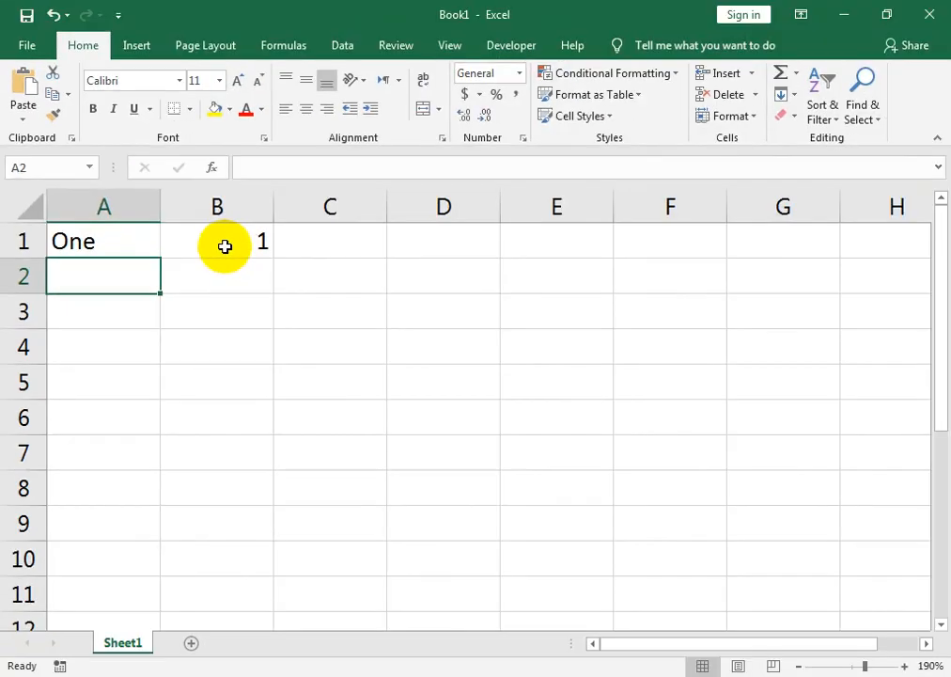
Fill B1:B10 with the series 1 to 10 and copy the A1 formula down to A10
left_click(480, 175)
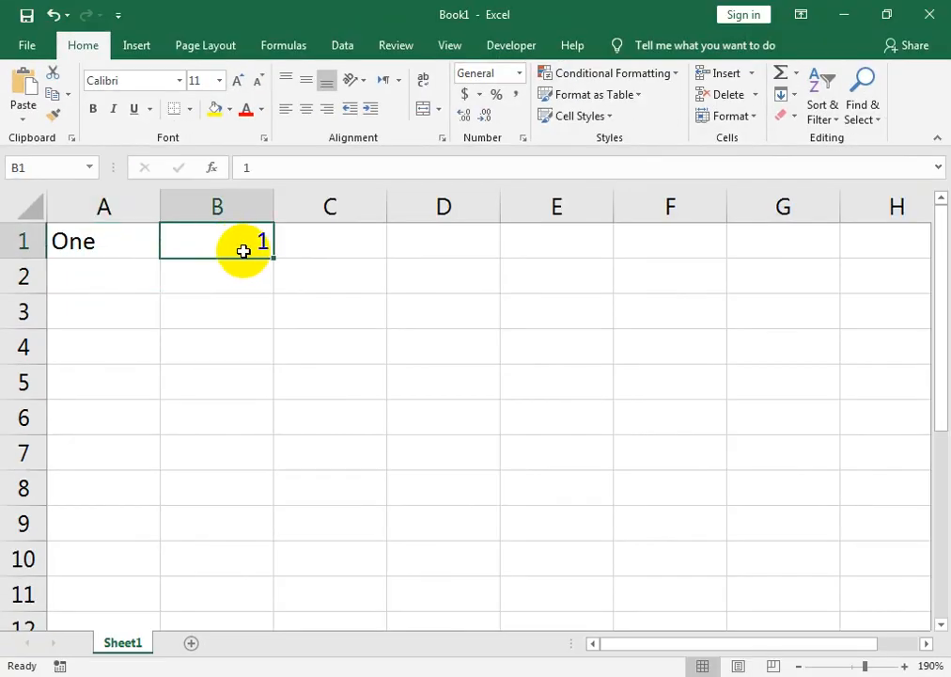
left_click_drag(271, 255, 286, 555)
left_click(139, 241)
left_click_drag(157, 256, 172, 562)
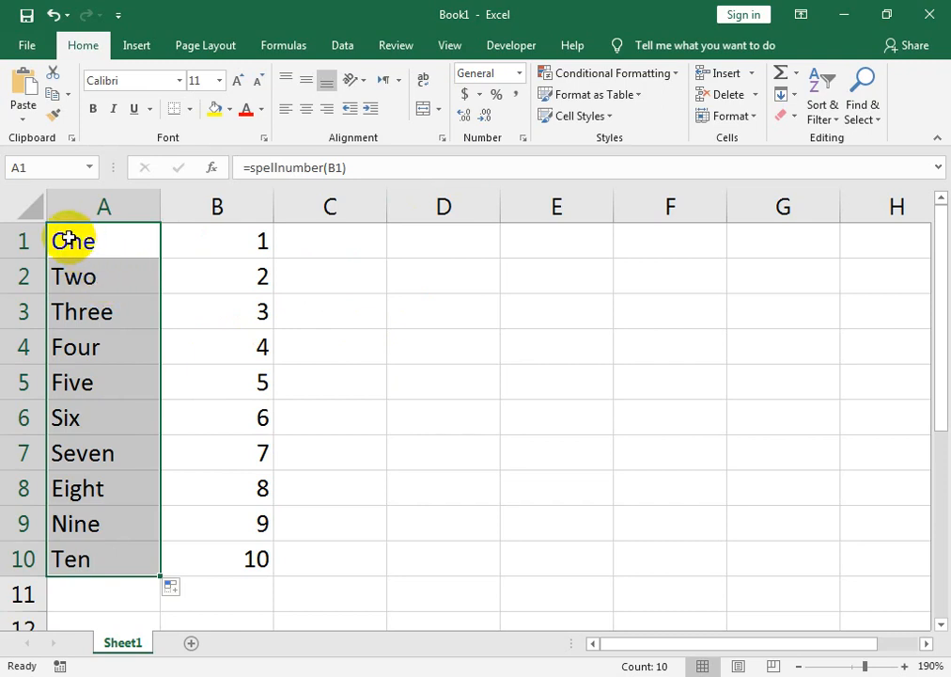
Enter 5000 in cell E3 and spell it out in D3 with the formula =spellnumber(E3)
left_click(570, 309)
type("5000")
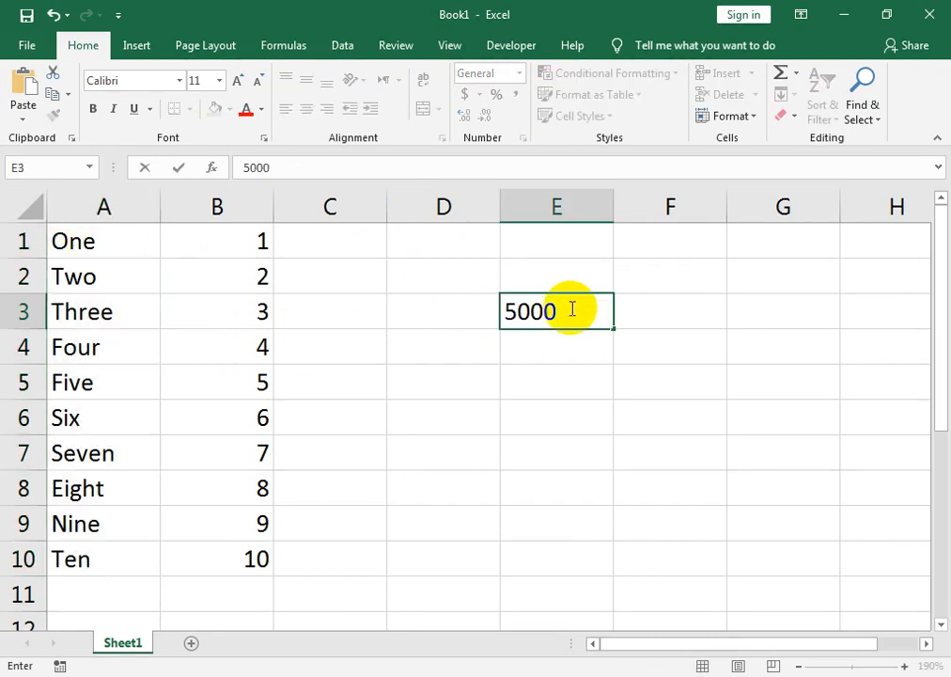
key("Left")
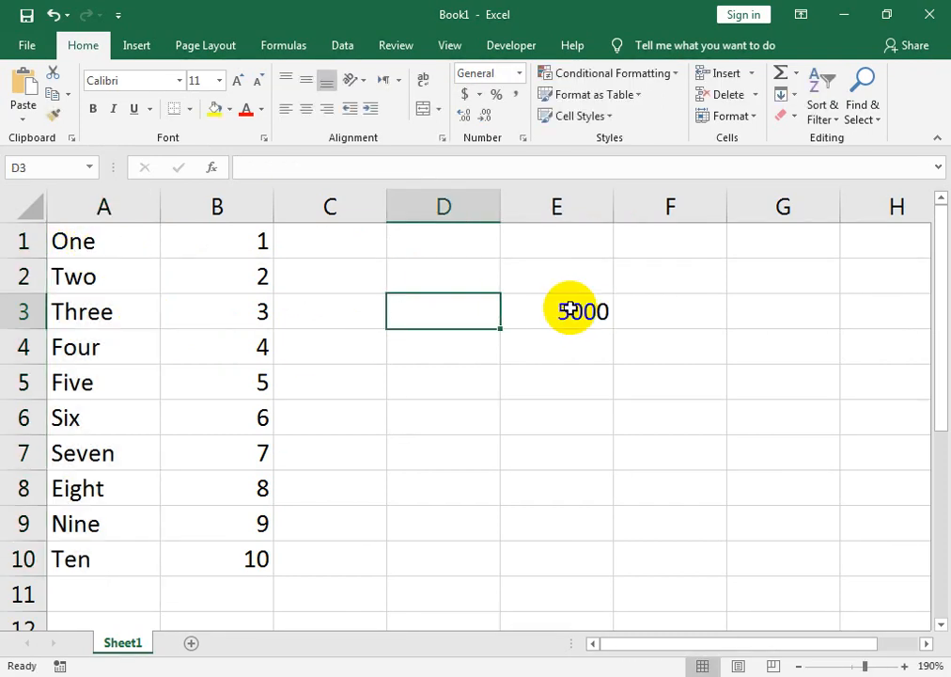
type("=")
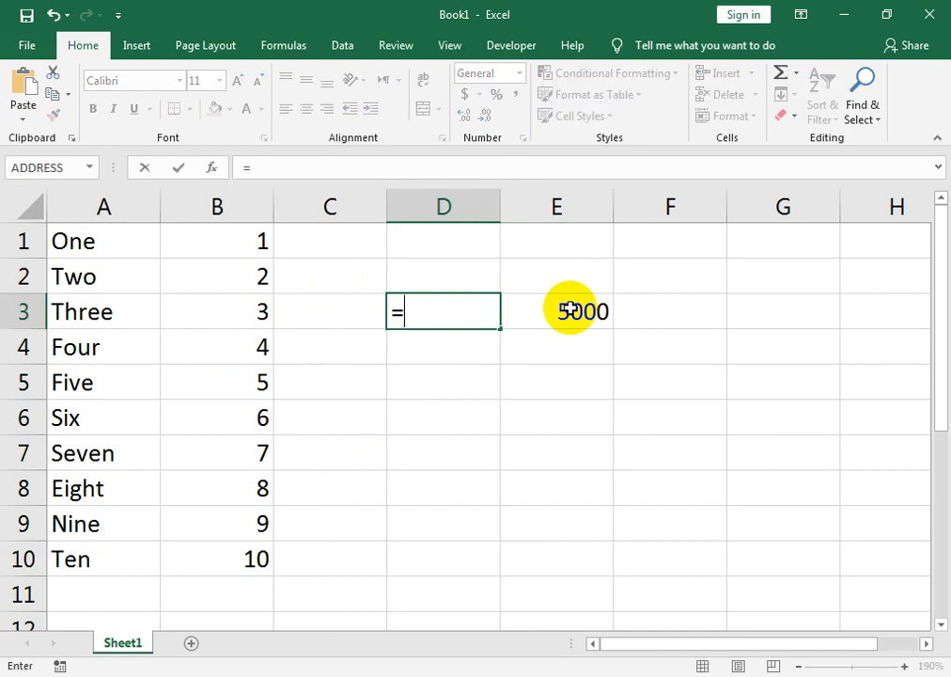
type("sp")
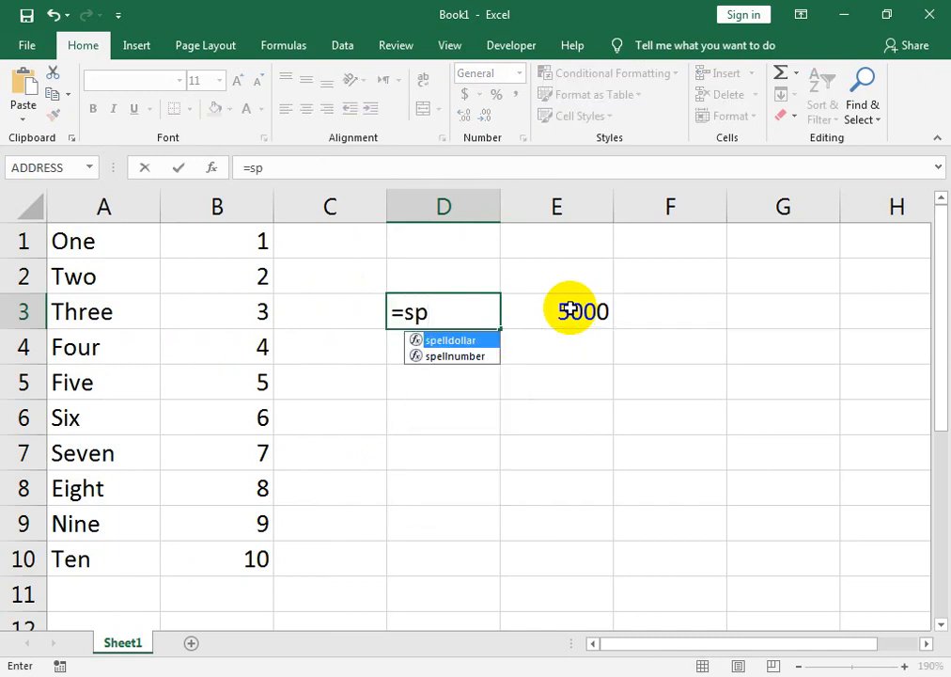
key("Down")
key("Tab")
left_click(571, 311)
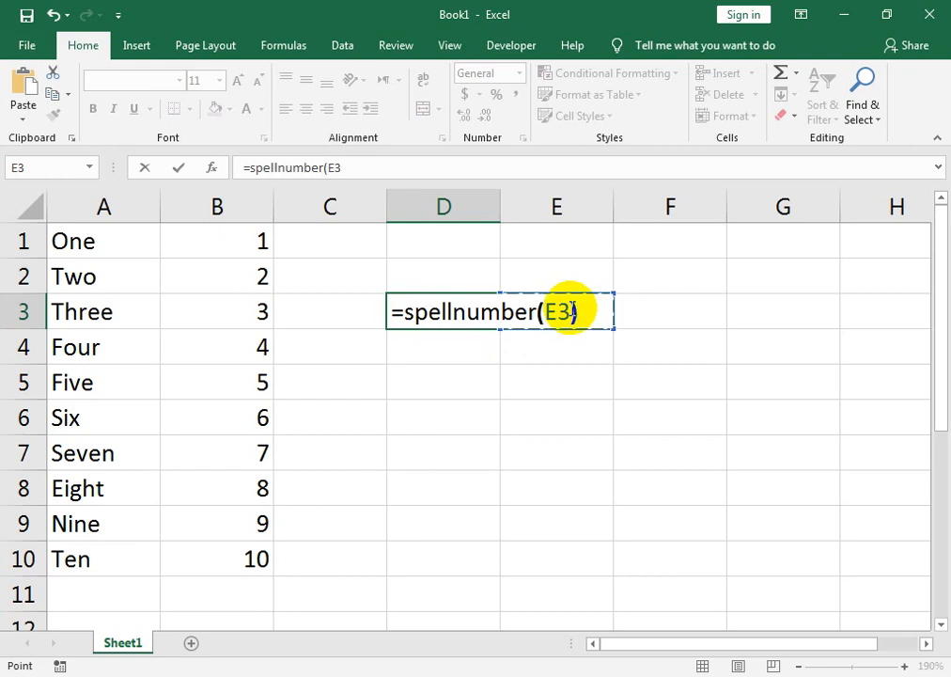
key("Return")
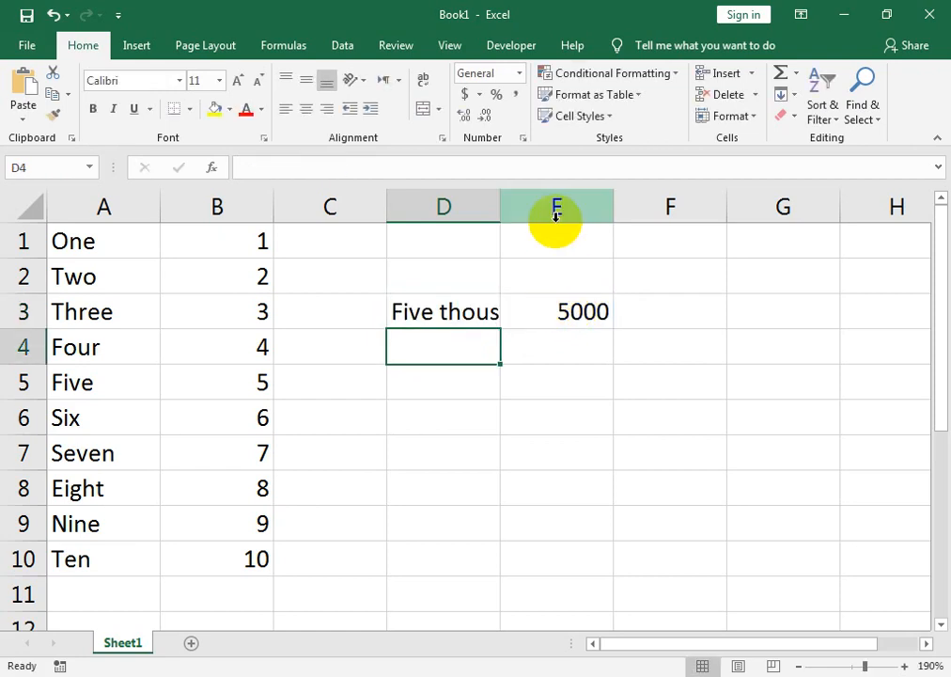
Change the number in E3 to 5986 and autofit column D to the spelled-out text
double_click(501, 204)
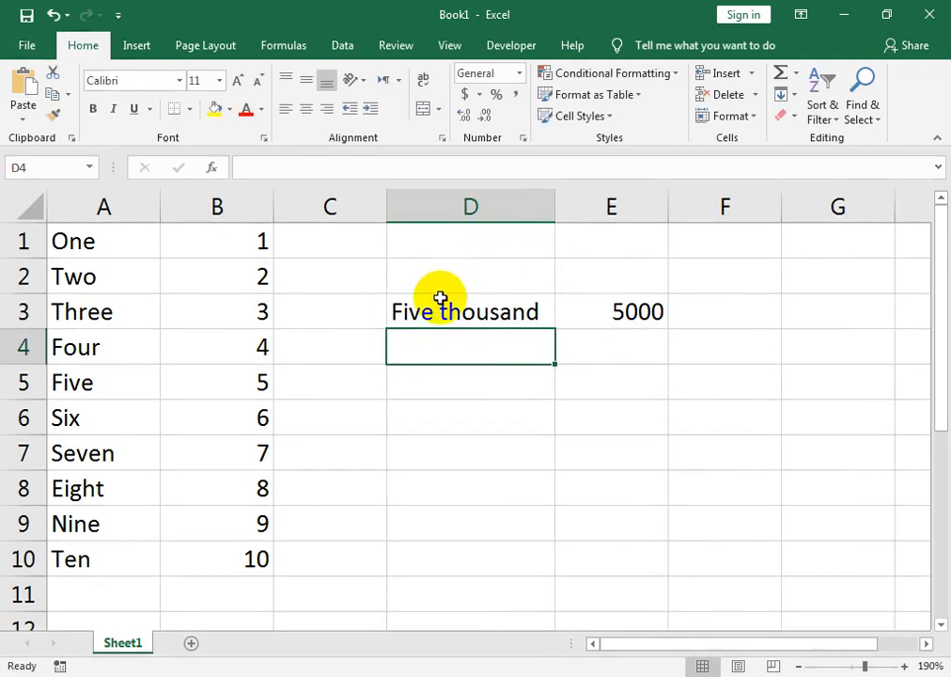
left_click(686, 319)
left_click(636, 318)
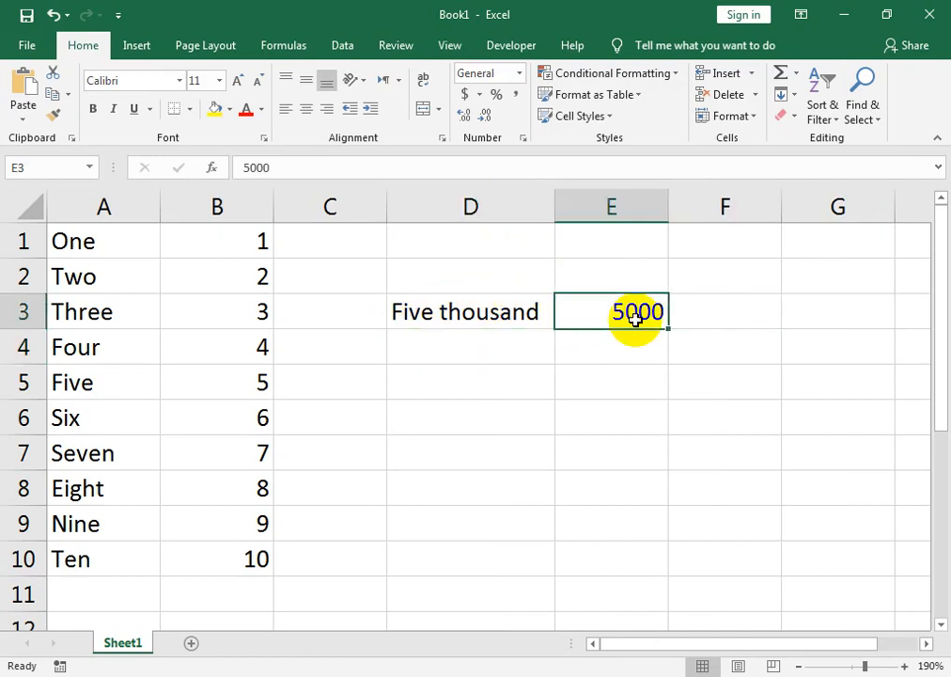
type("5986")
key("Return")
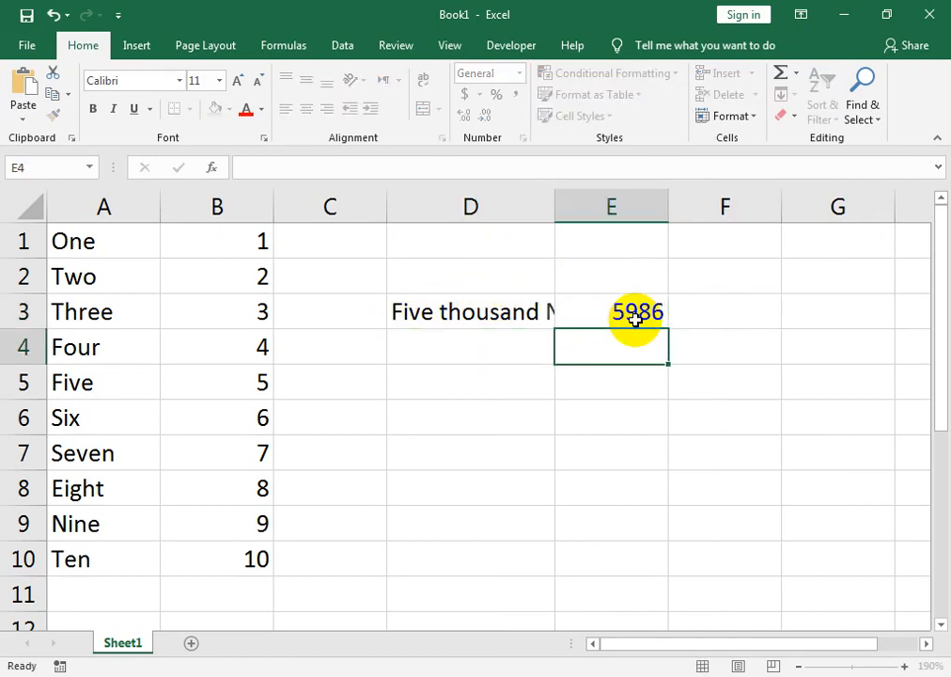
double_click(554, 207)
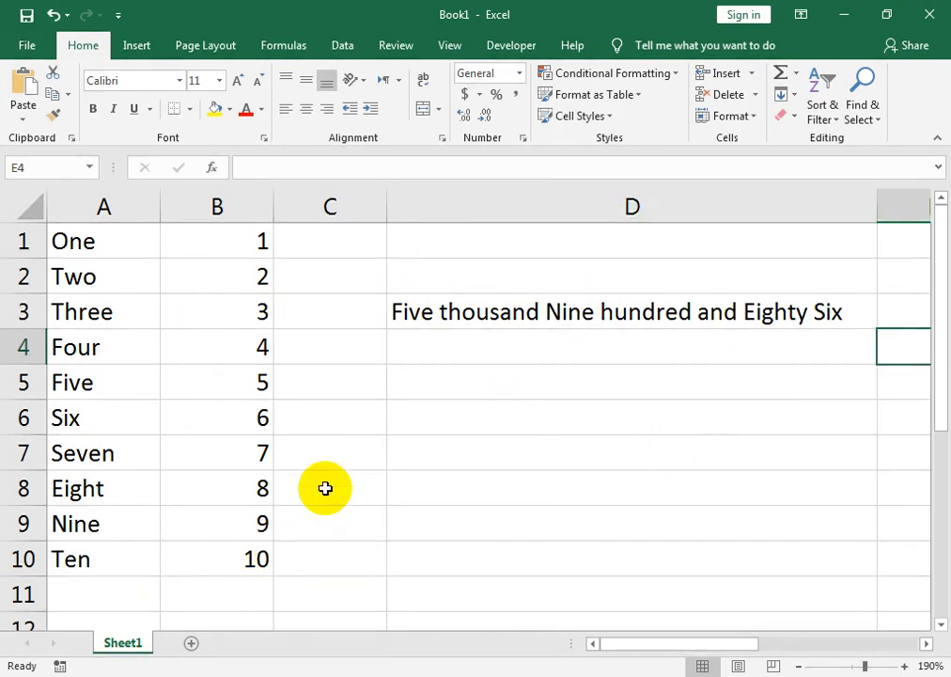
Enter the amount 100 in cell D8
left_click(339, 506)
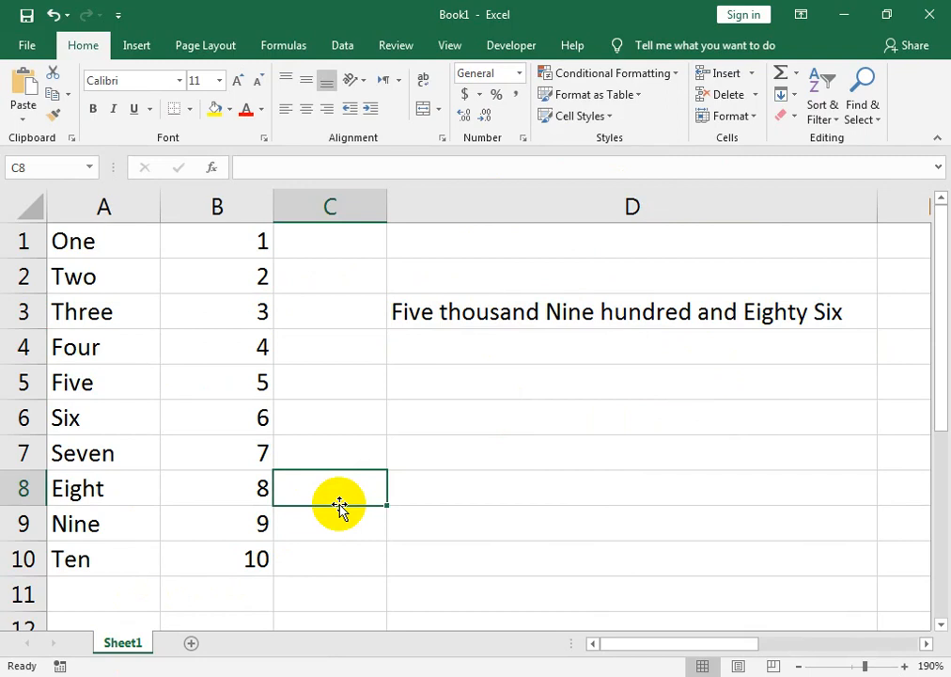
key("Right")
type("100")
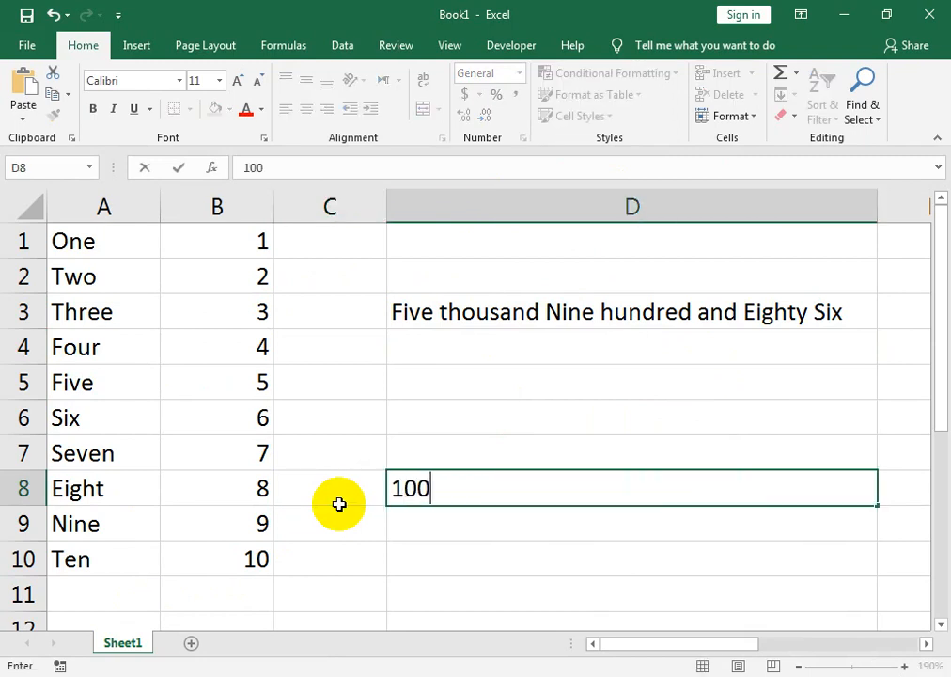
Spell out the D8 amount as dollars in C8 with =spelldollar(D8) and autofit column C
left_click(339, 506)
type("=")
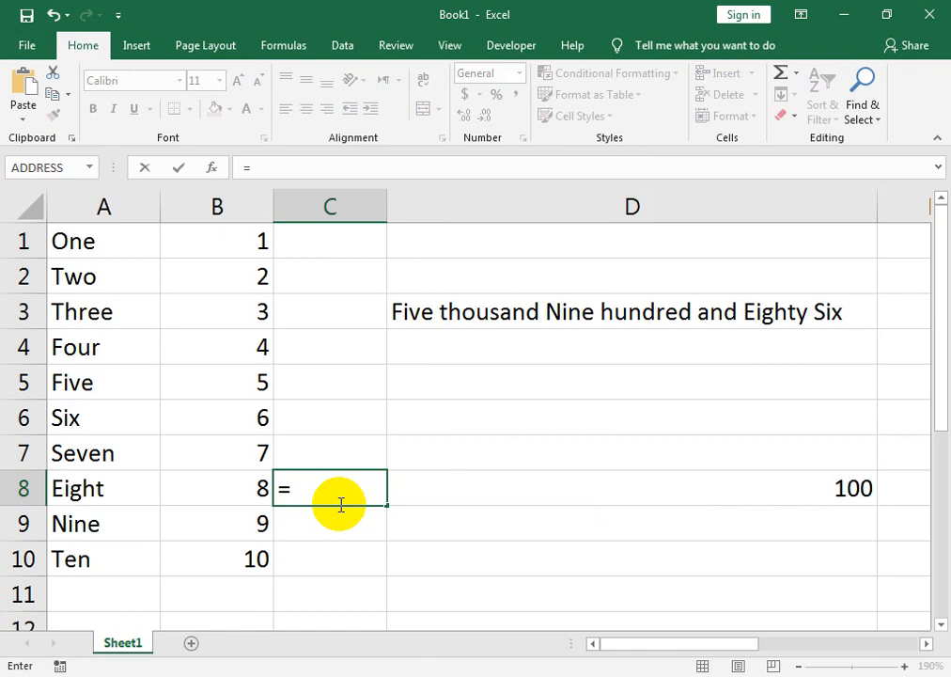
type("sp")
key("Tab")
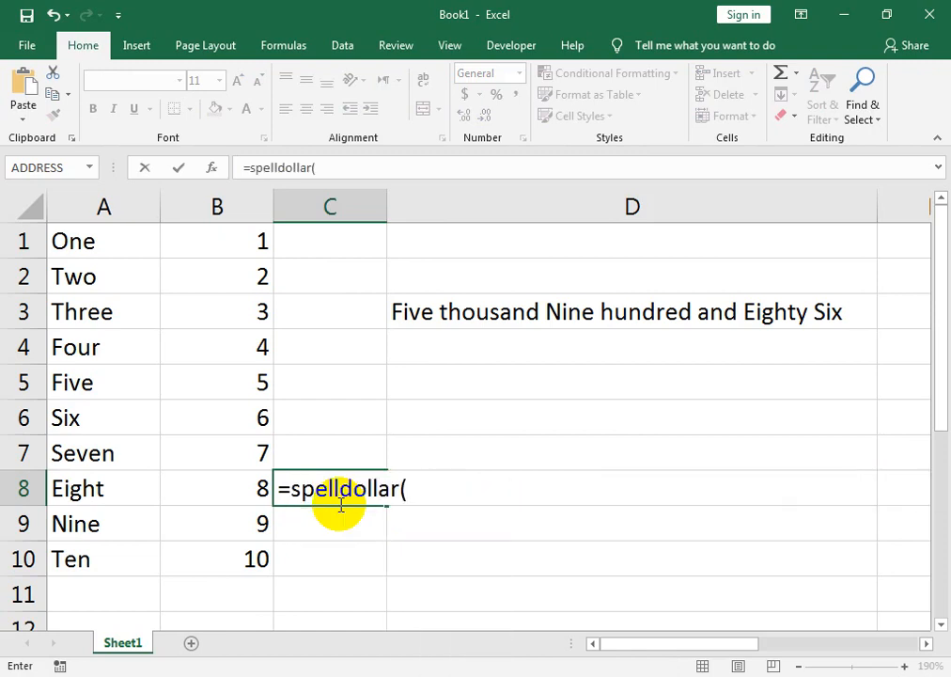
key("Right")
type(")")
key("Return")
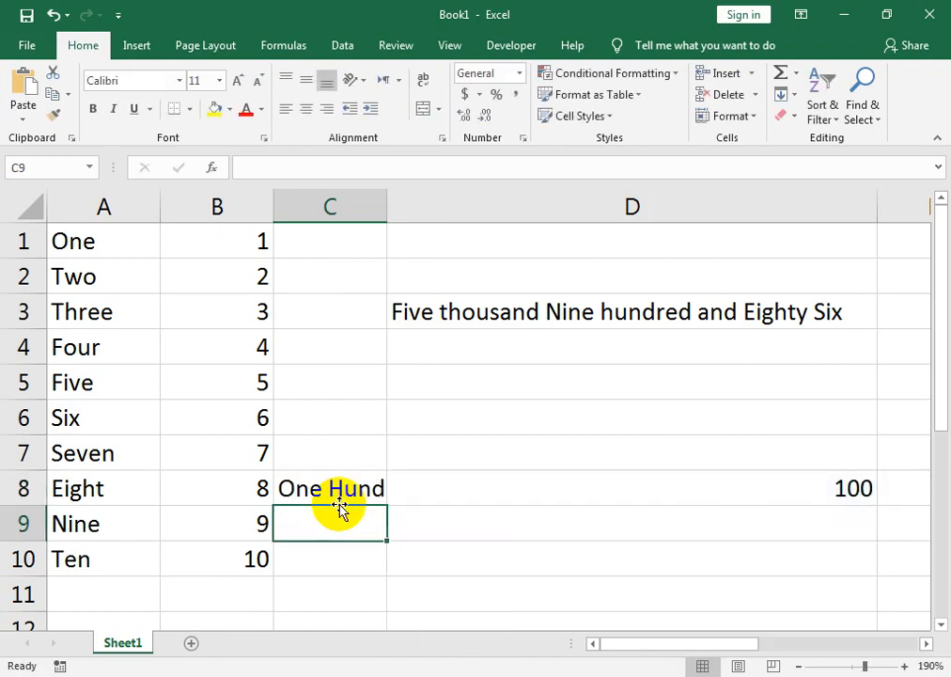
double_click(388, 204)
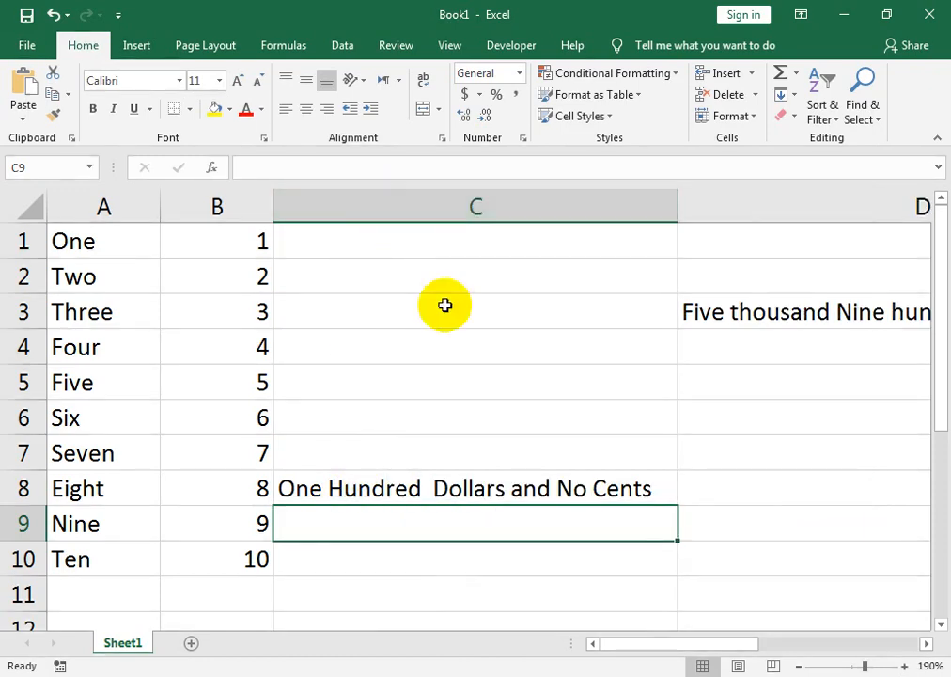
Apply the dollar accounting format to cell D8 and narrow column D
left_click(739, 476)
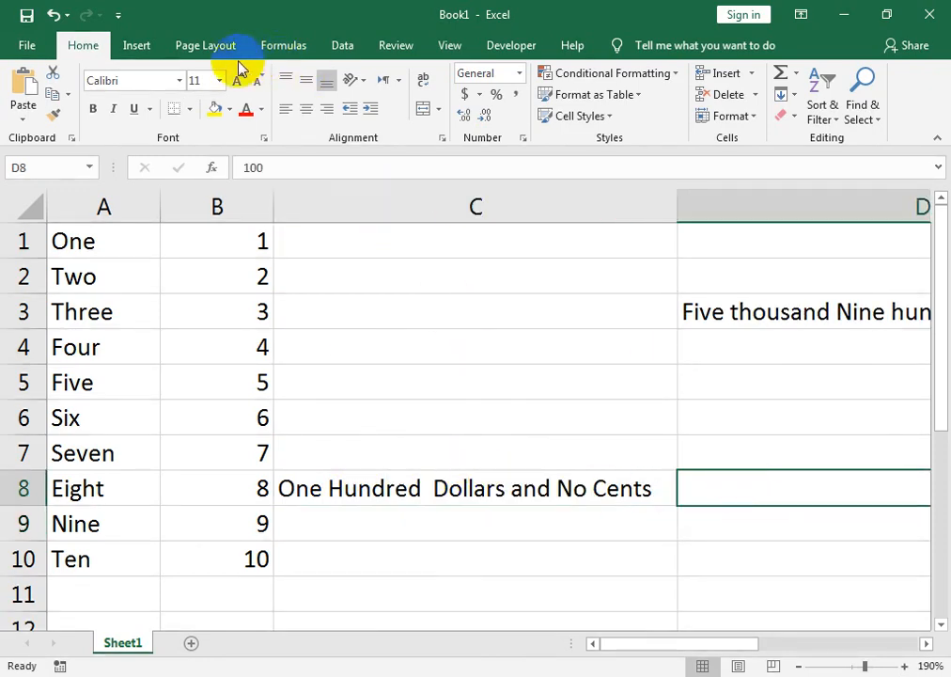
left_click(465, 94)
left_click_drag(538, 207, 238, 207)
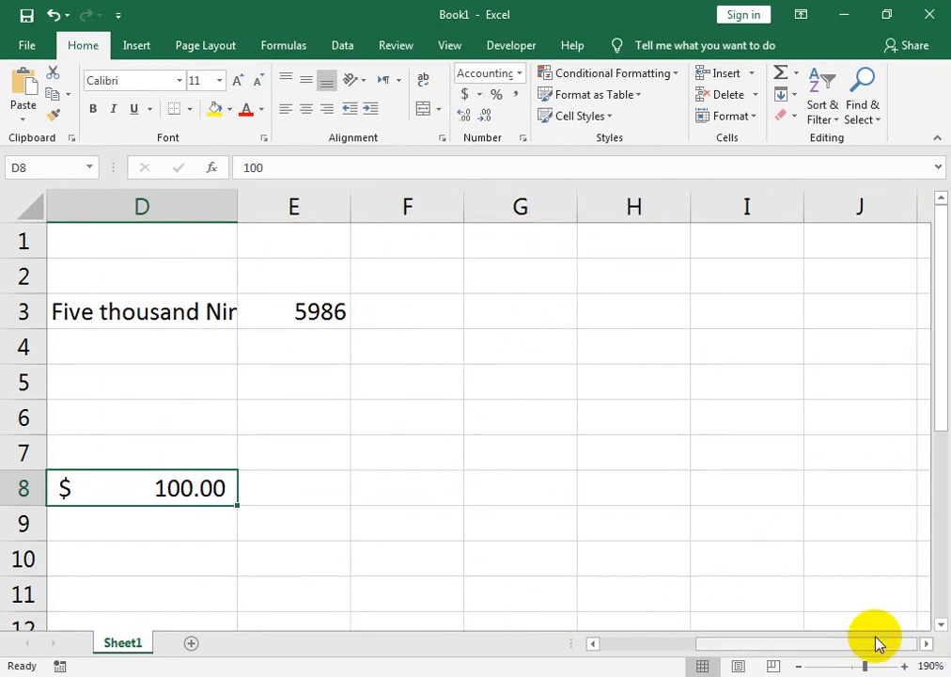
left_click_drag(874, 644, 722, 640)
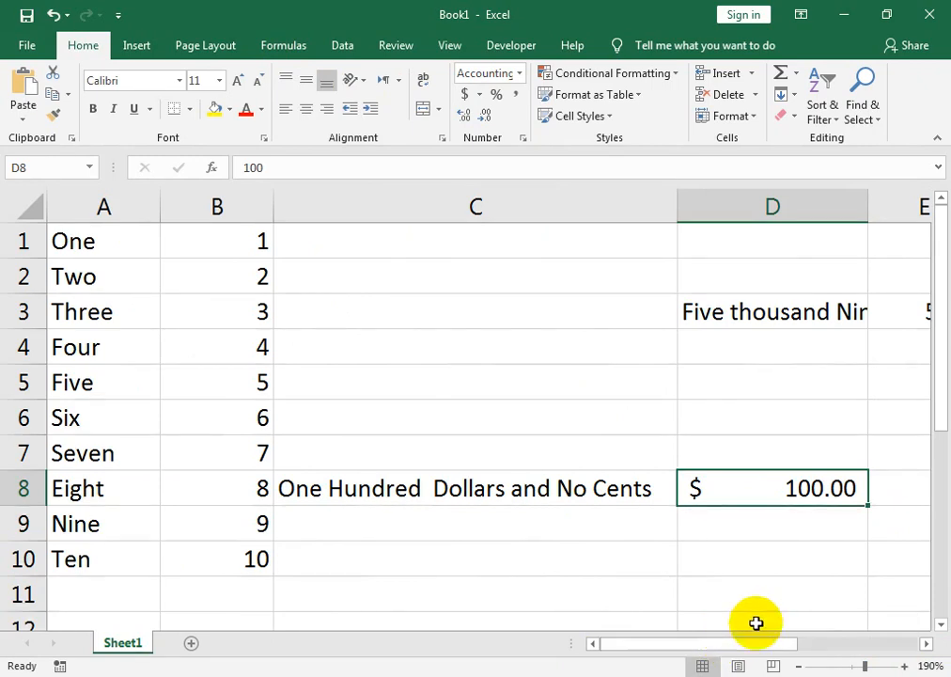
Close the Book1 workbook without saving its changes
left_click(389, 555)
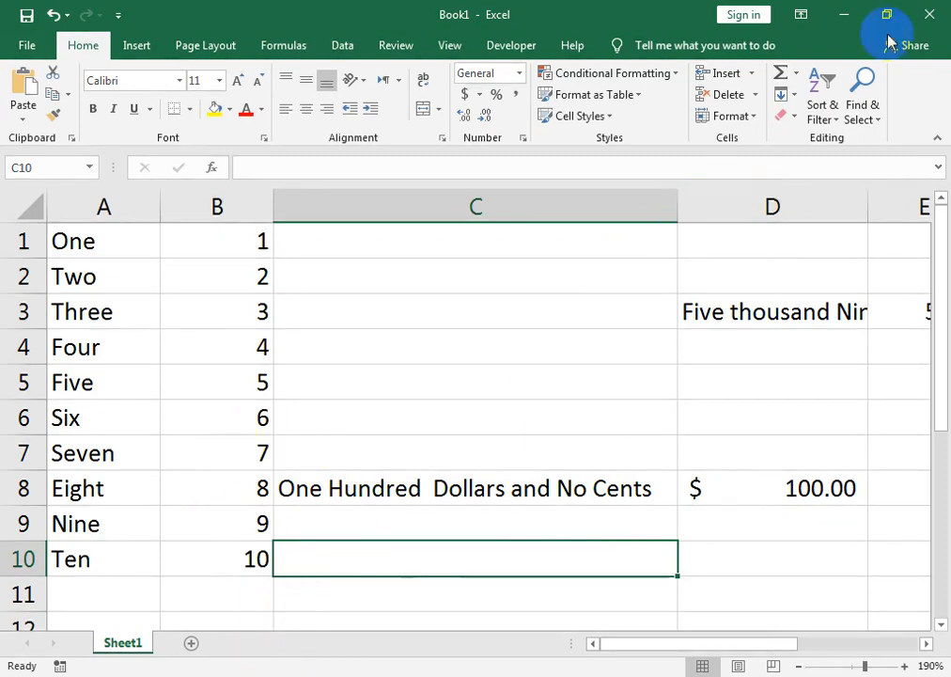
left_click(931, 17)
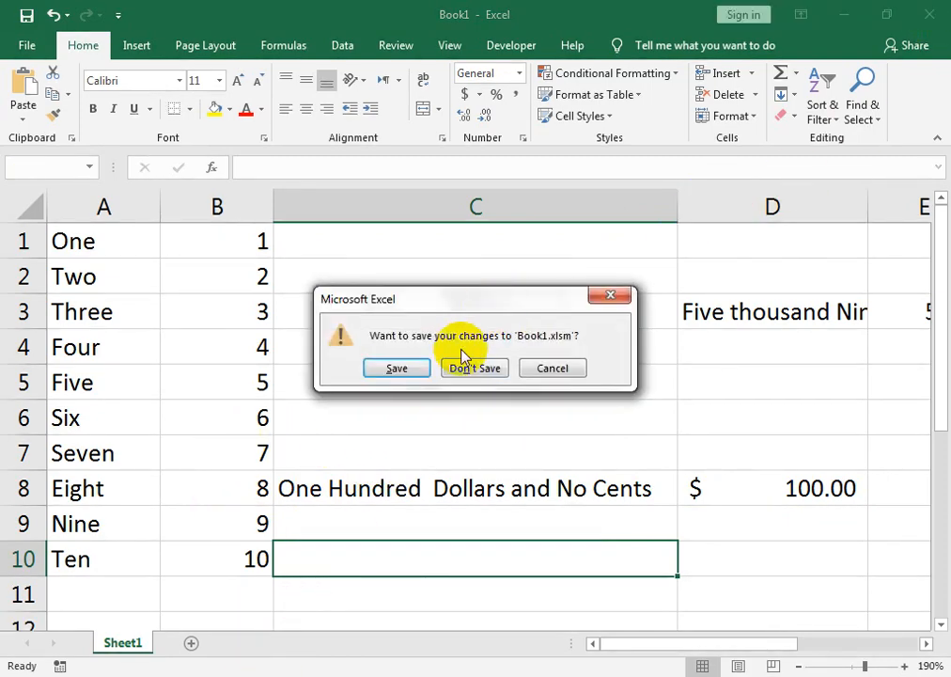
left_click(469, 371)
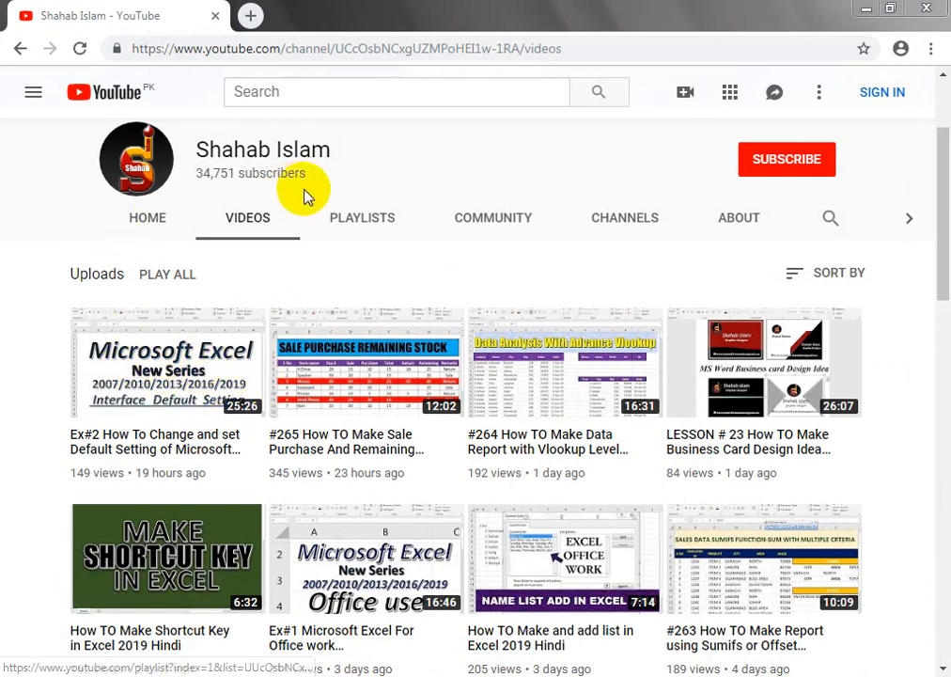
Minimize the browser and delete the Book1 file from the desktop
left_click(864, 8)
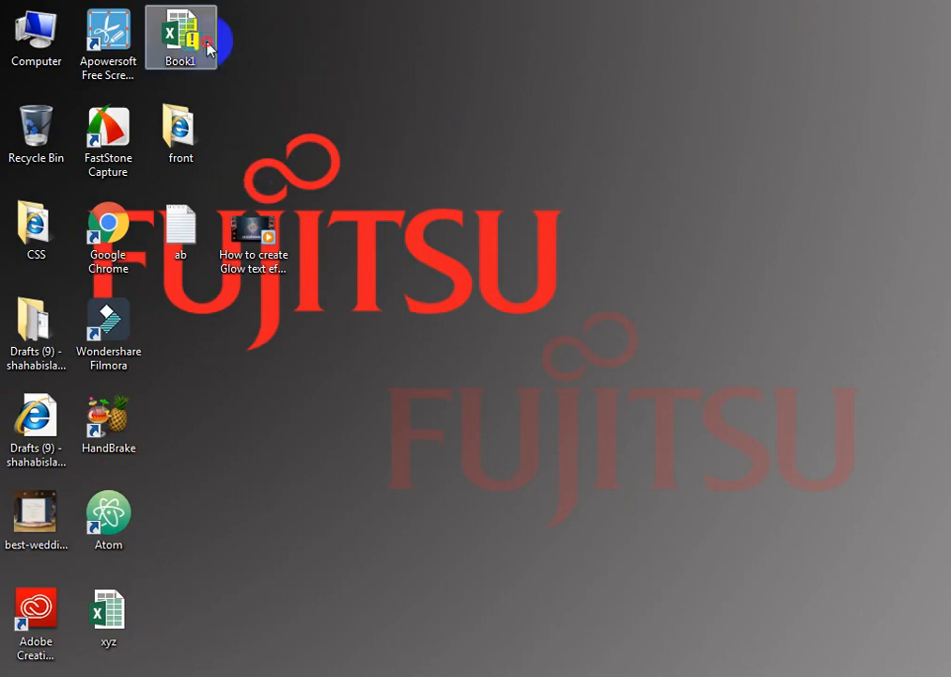
key("Delete")
key("Return")
left_click(655, 528)
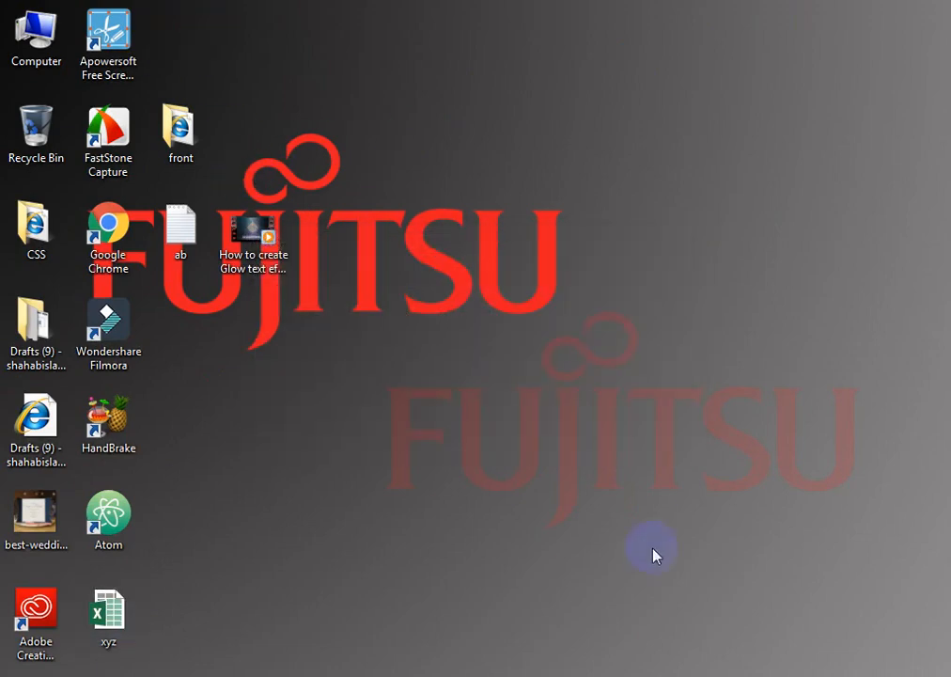
Switch to Excel, create a blank workbook and make sure Developer is enabled among the main tabs in the ribbon customization options
key("alt+Tab")
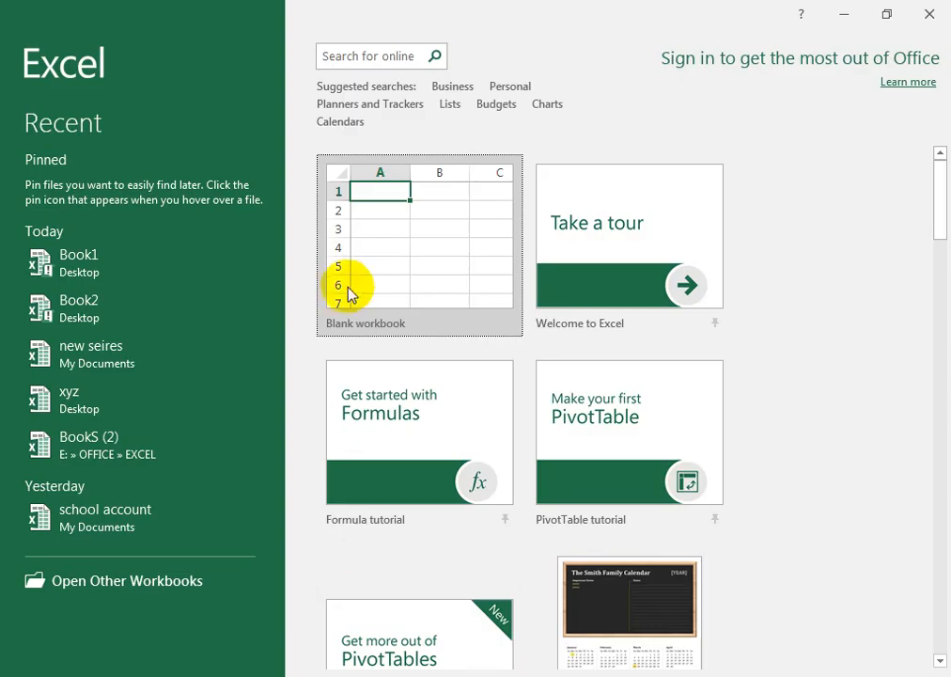
left_click(350, 325)
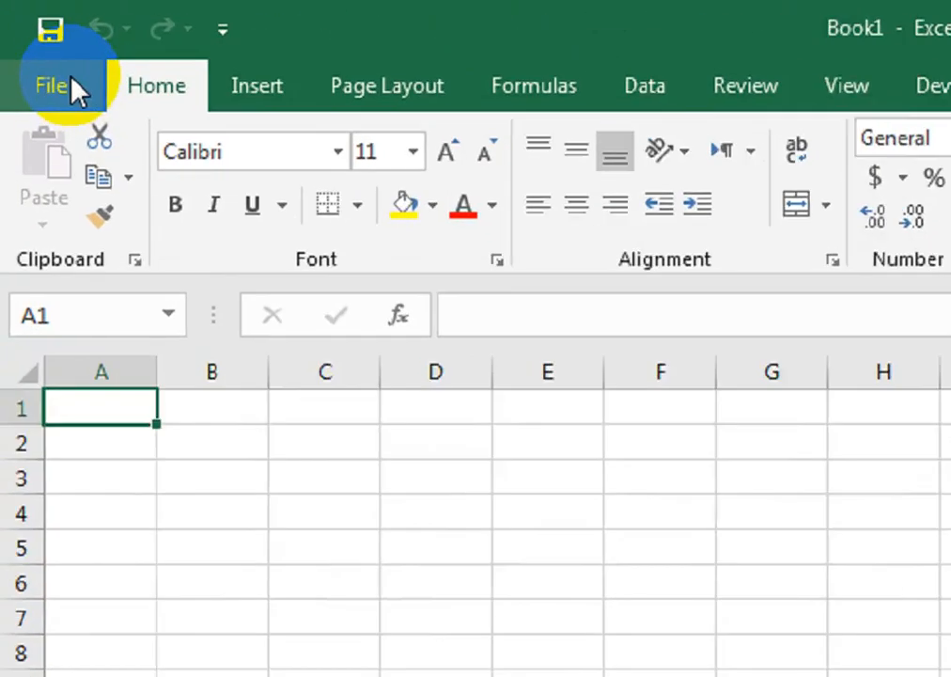
left_click(38, 47)
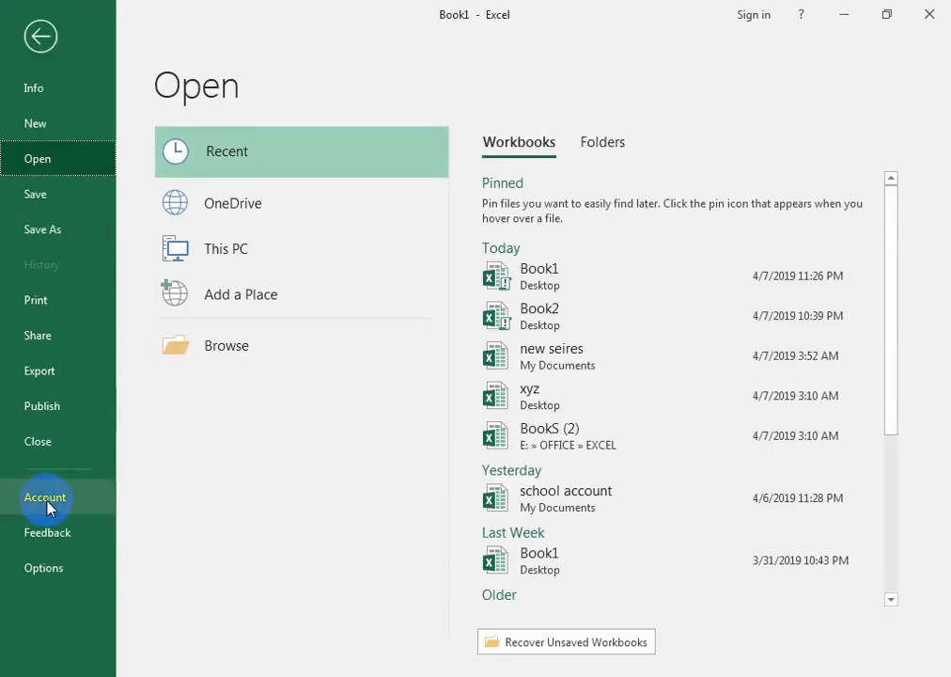
left_click(22, 571)
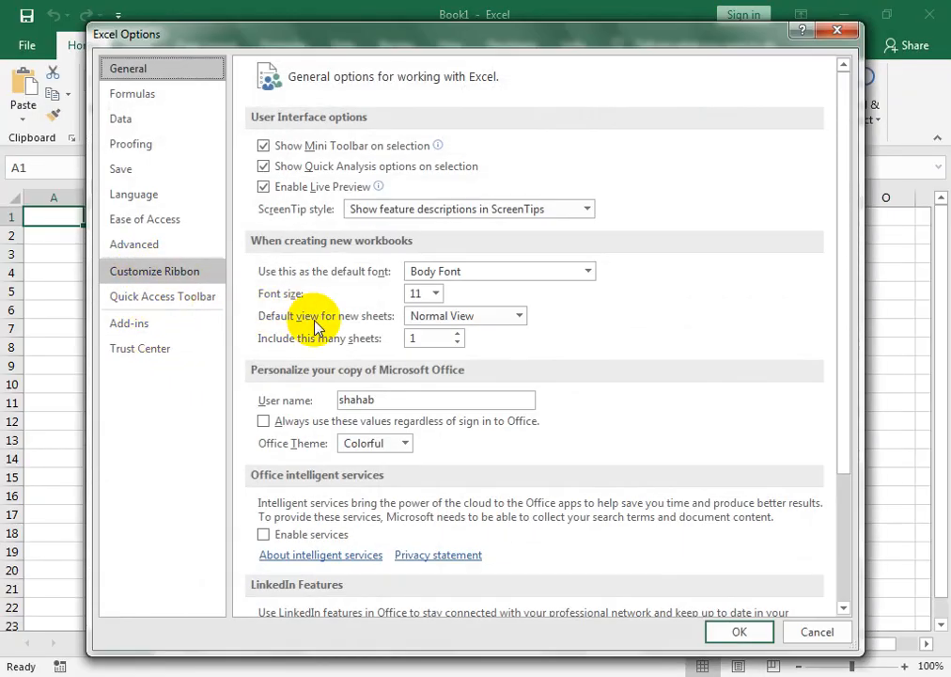
left_click(188, 272)
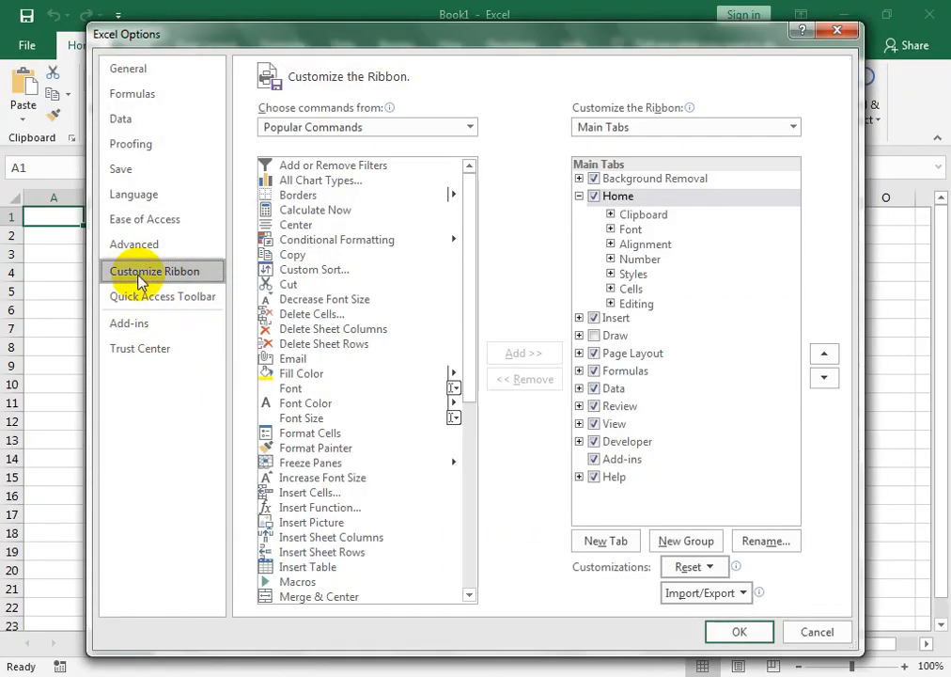
left_click(597, 444)
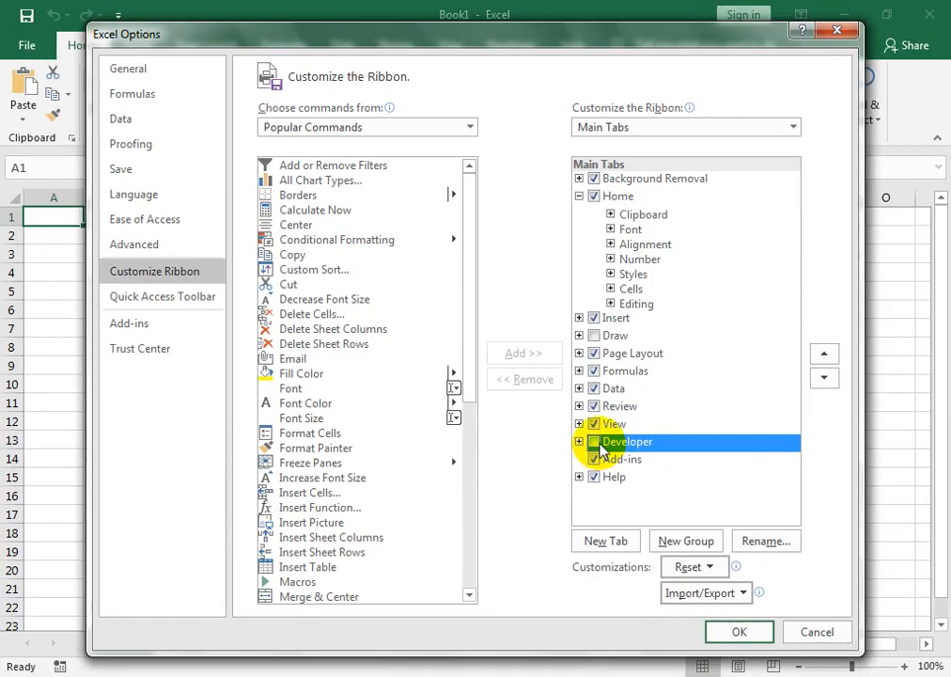
left_click(595, 443)
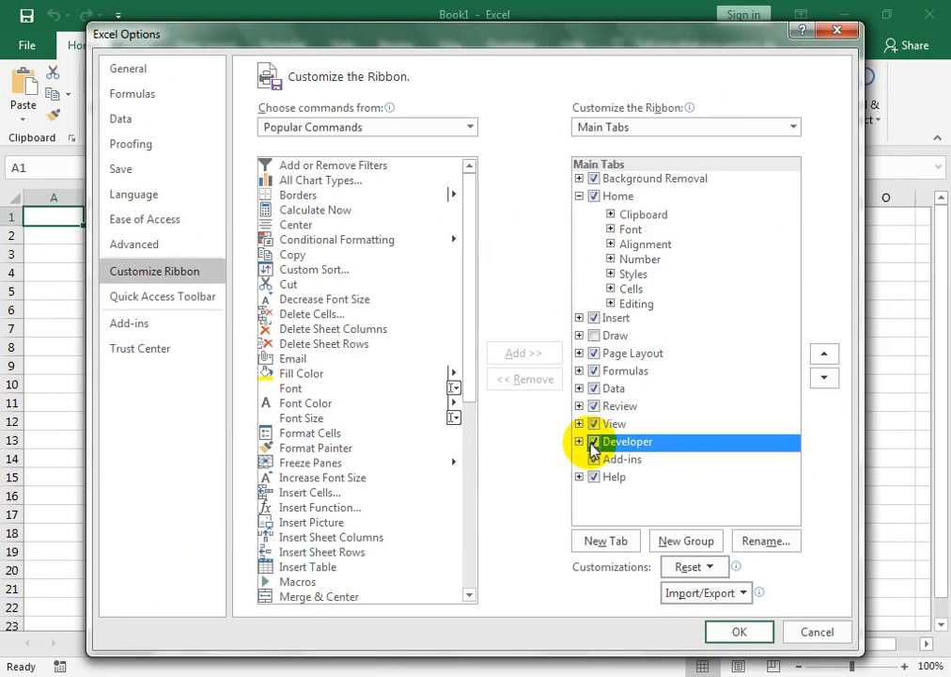
left_click(735, 632)
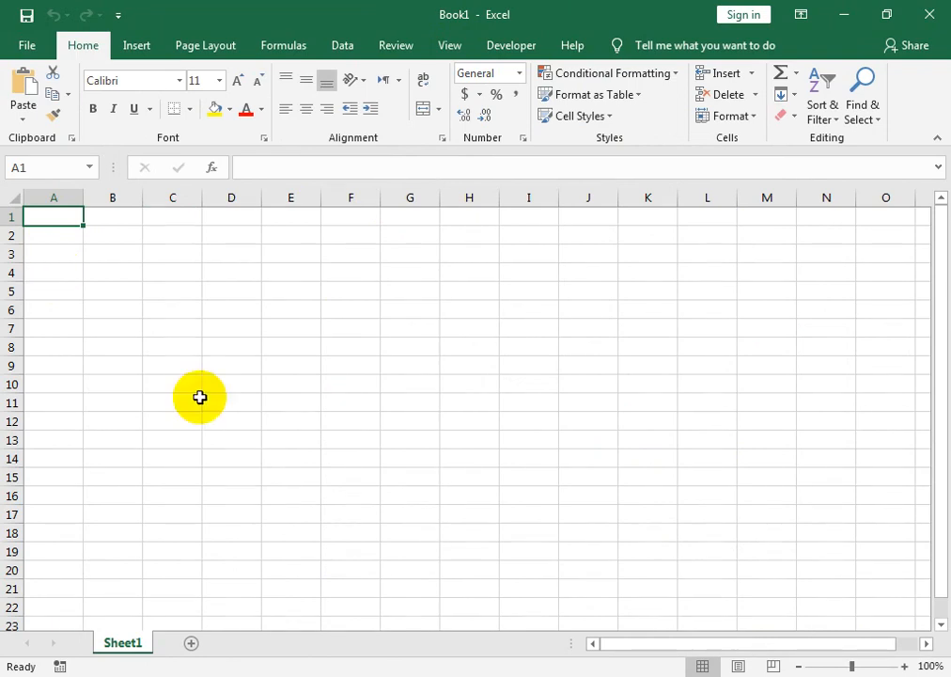
Open the Visual Basic editor for Book1 and insert a new module
left_click(862, 666)
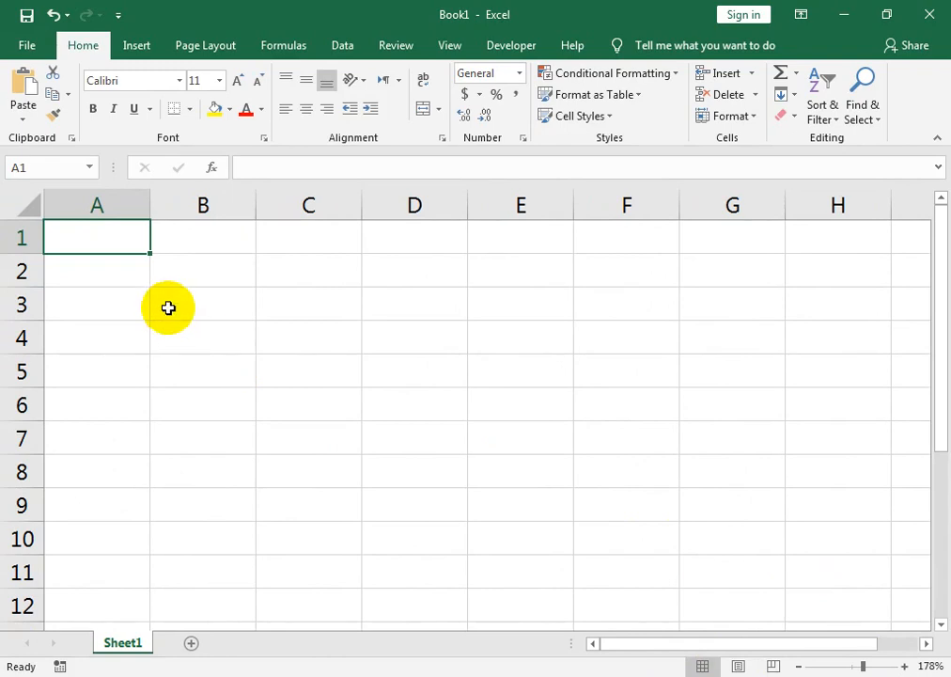
left_click(511, 47)
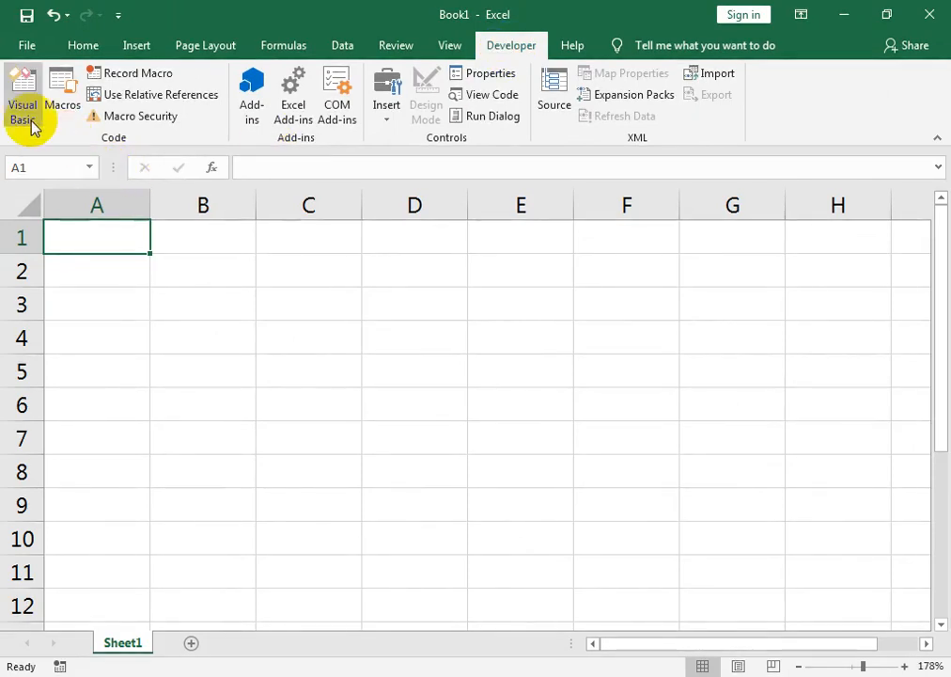
left_click(24, 111)
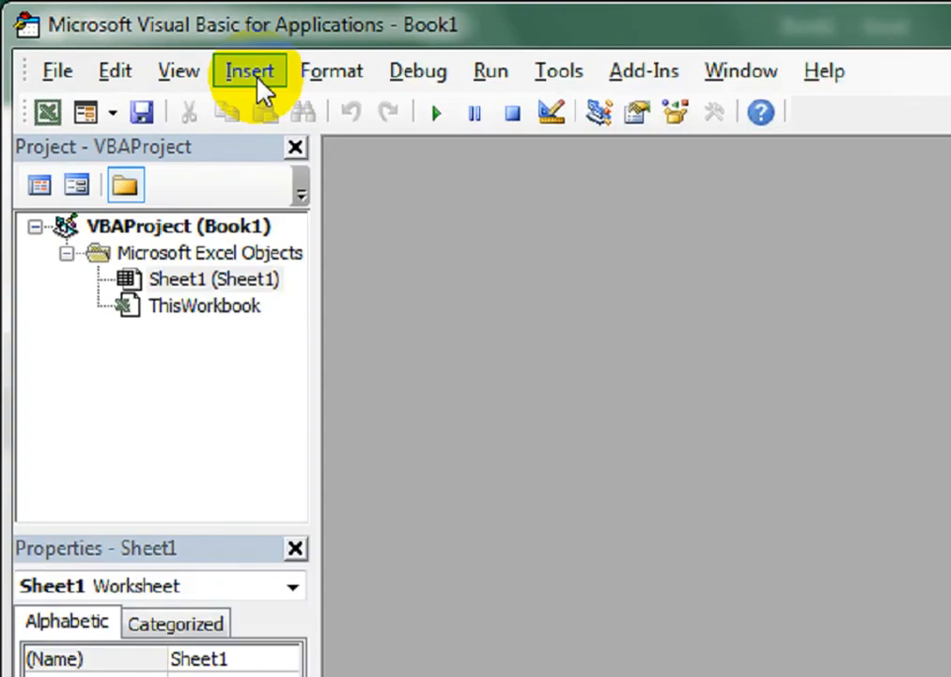
left_click(258, 81)
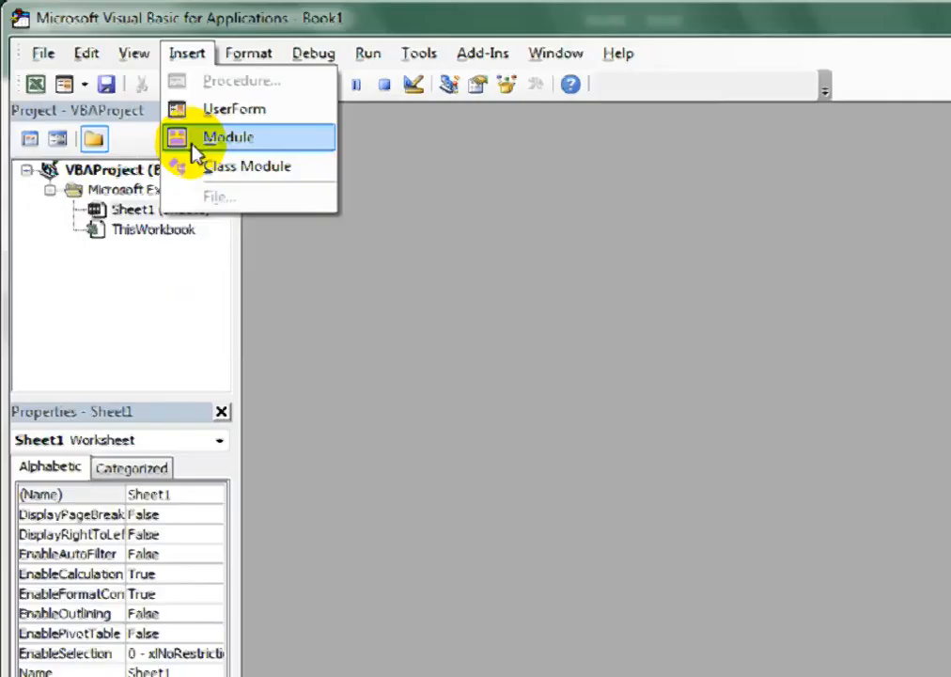
left_click(216, 138)
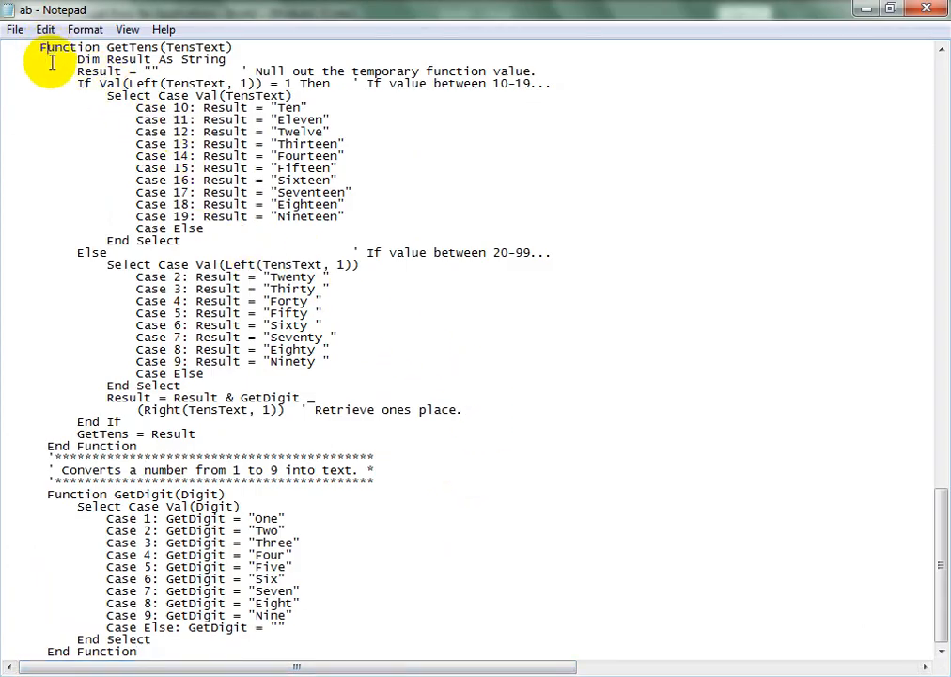
Copy all the code from the ab text file in Notepad and paste it into Module1 in the Visual Basic editor
key("ctrl+a")
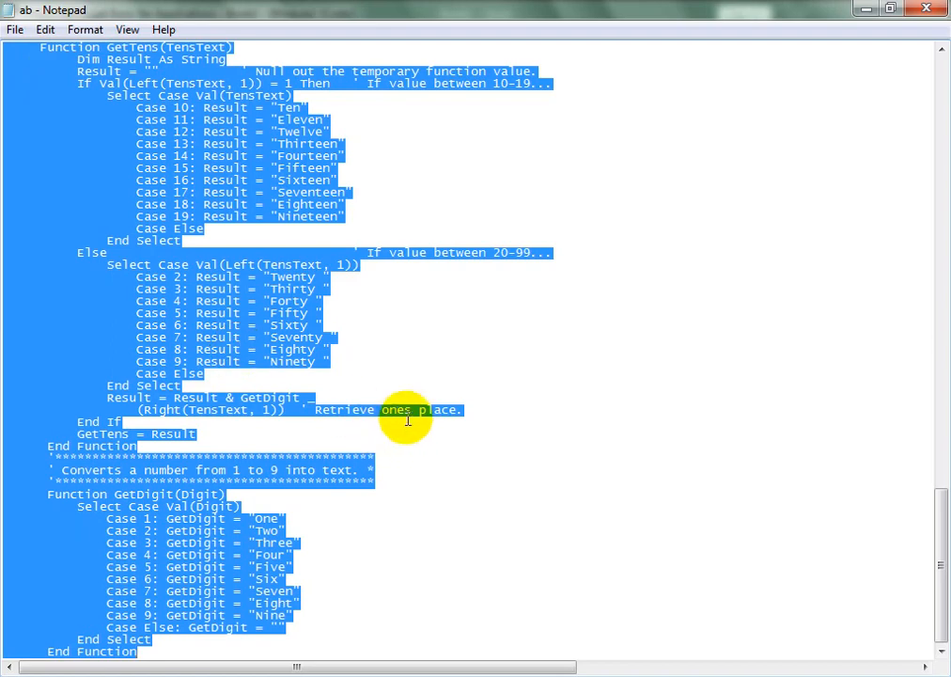
left_click(456, 503)
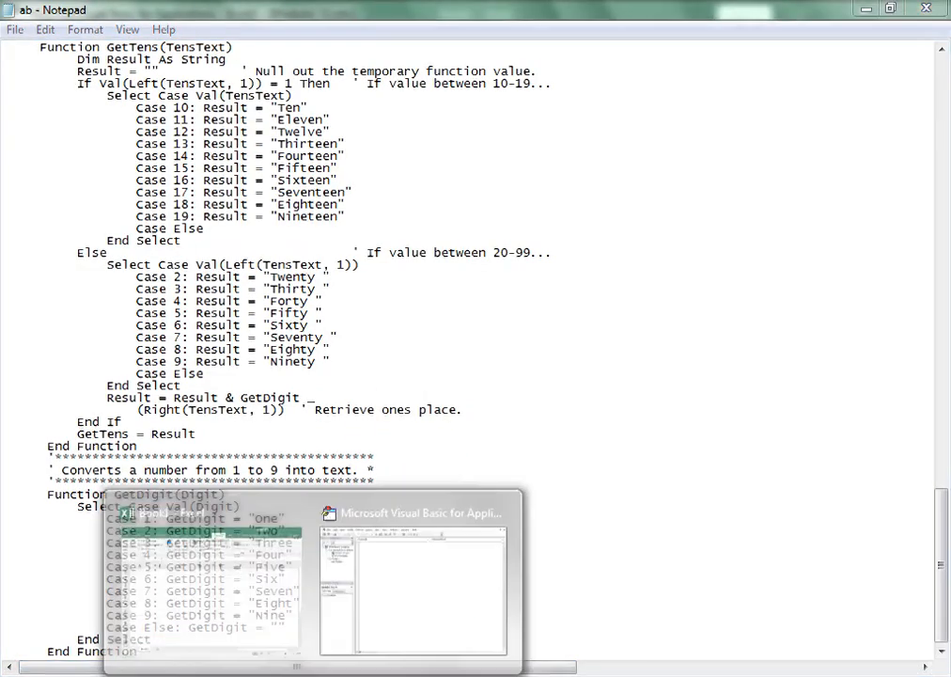
left_click(425, 619)
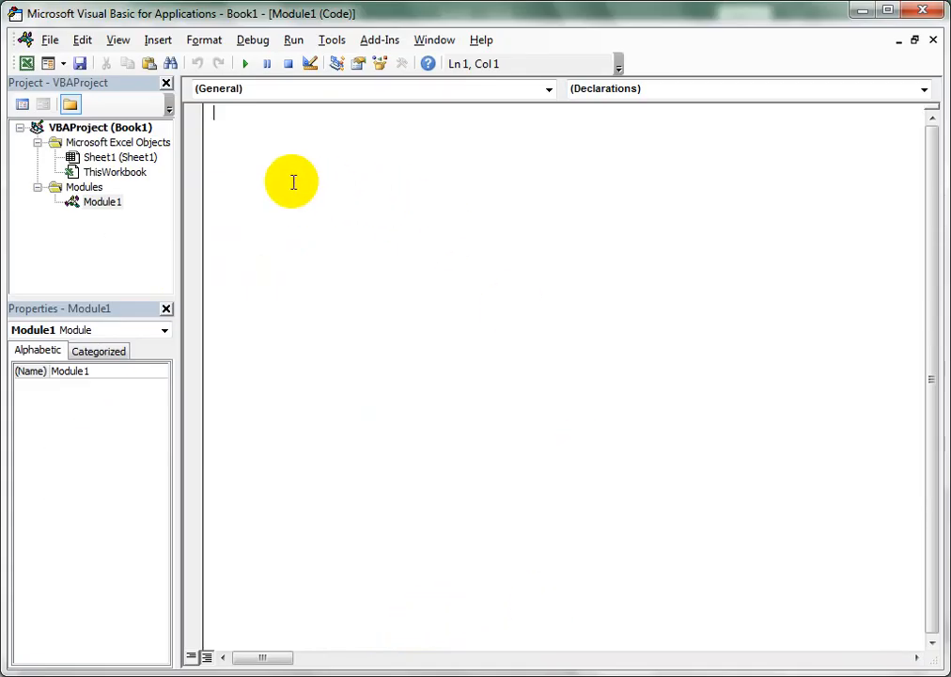
key("ctrl+v")
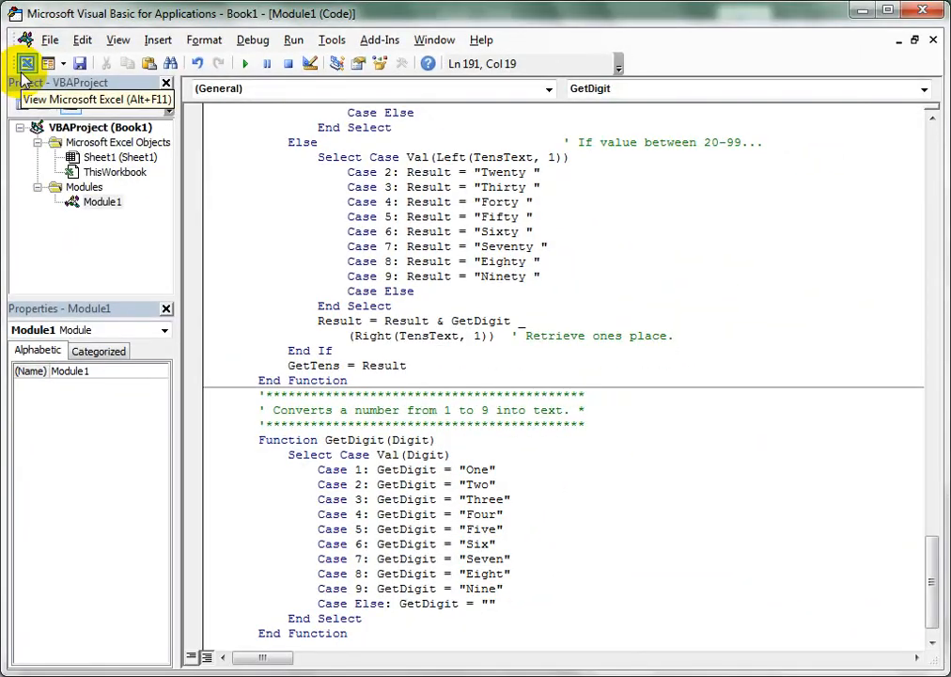
Return to Excel and save the workbook as Book1 in the Documents library as an Excel Macro-Enabled Workbook
left_click(26, 64)
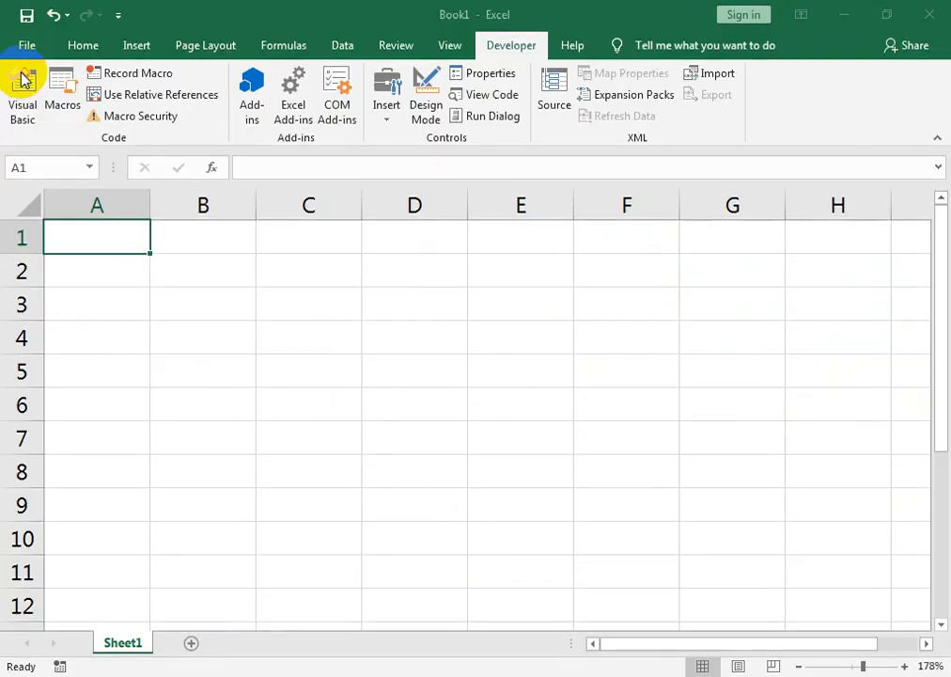
left_click(42, 43)
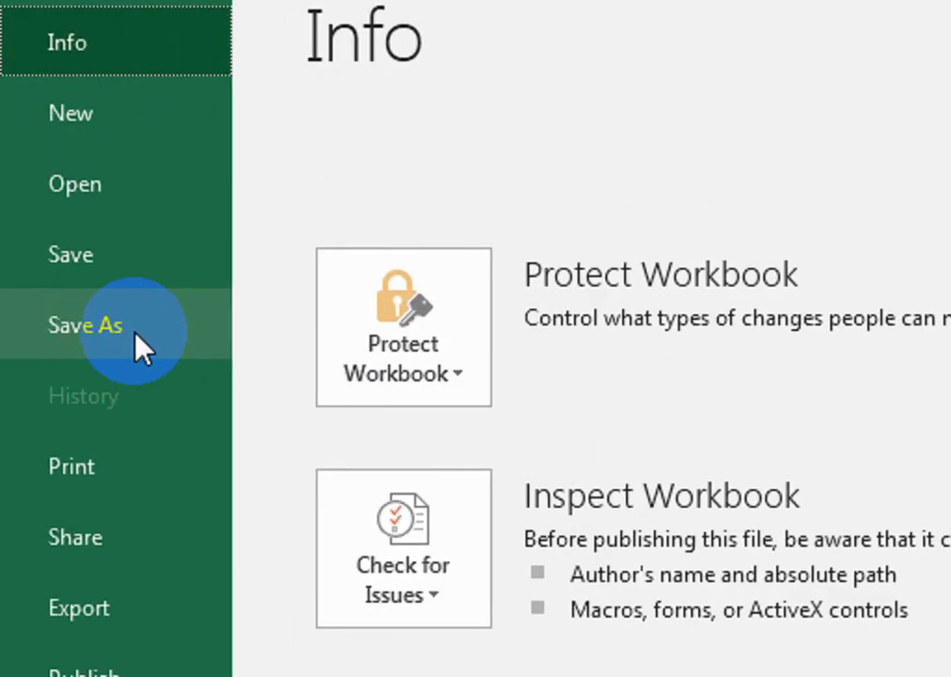
left_click(141, 346)
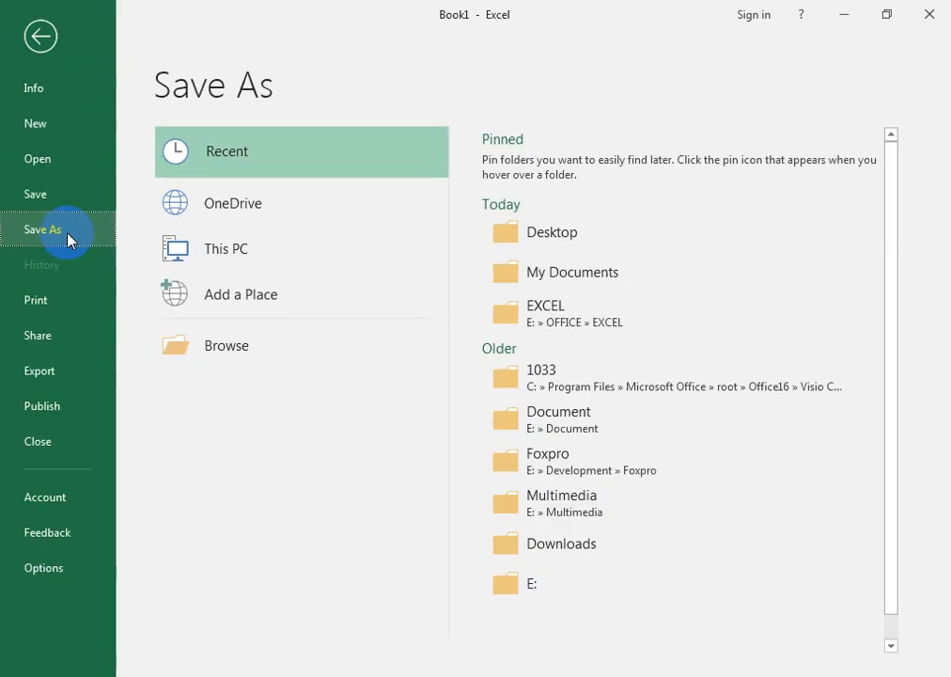
left_click(431, 585)
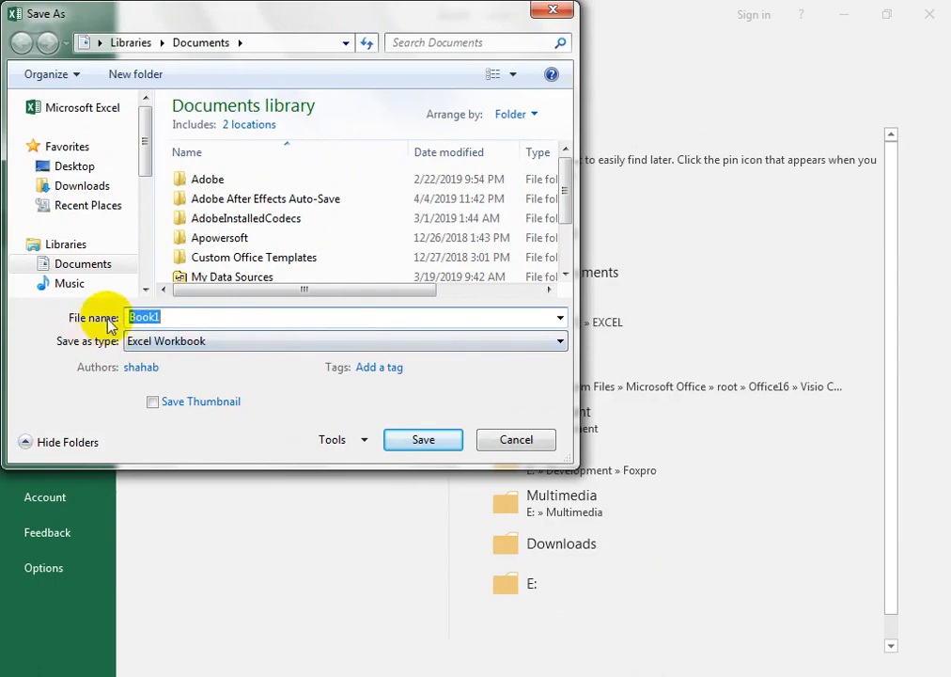
left_click(130, 340)
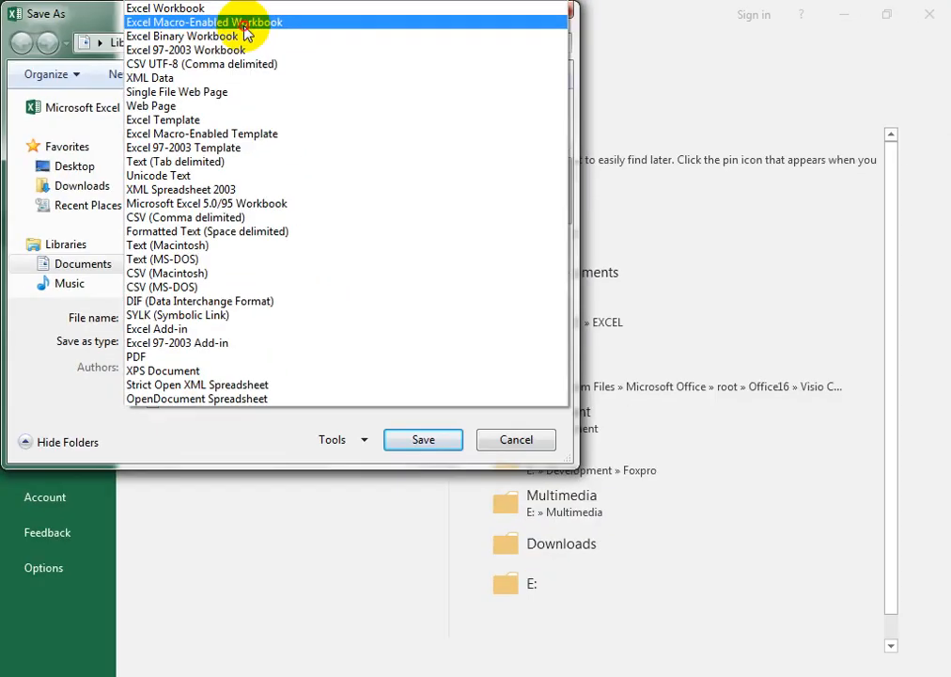
left_click(483, 51)
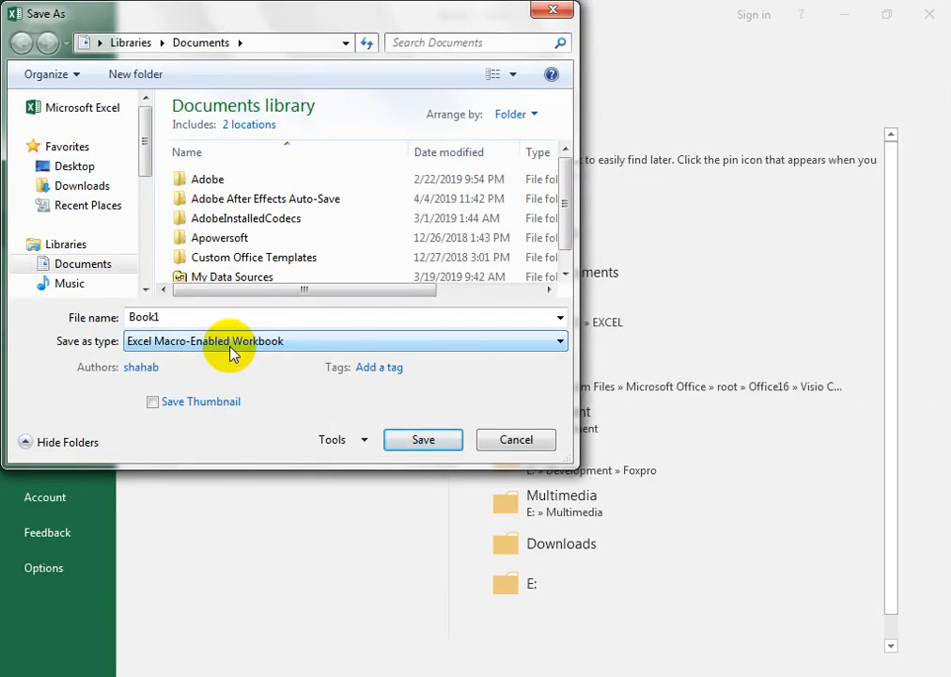
left_click(157, 317)
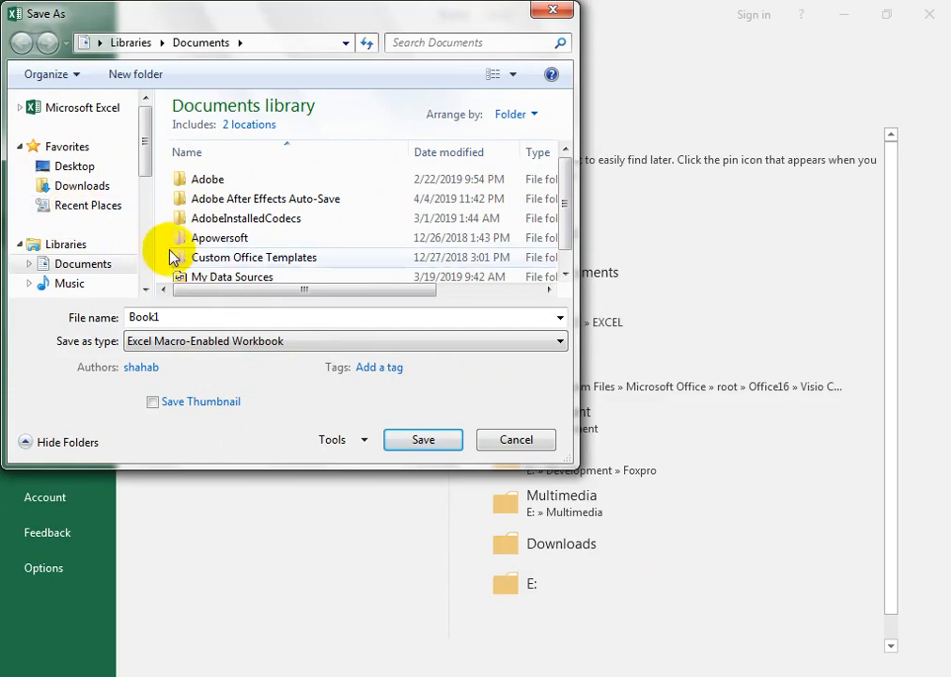
left_click(424, 440)
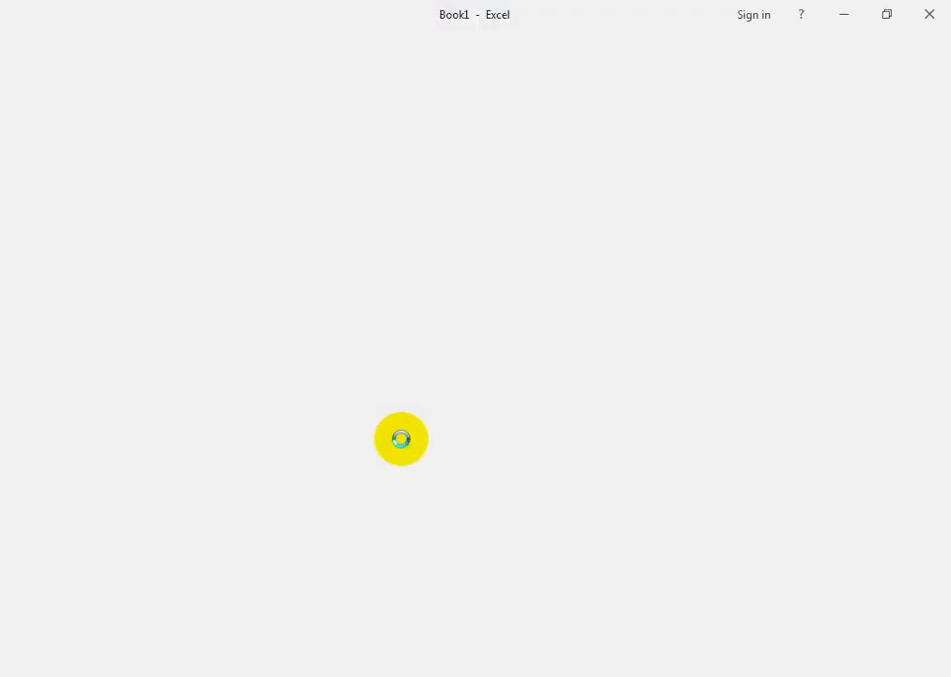
Enter the numbers 10000, 20000, 98000 and 10000 in cells C3 to C6
left_click(185, 271)
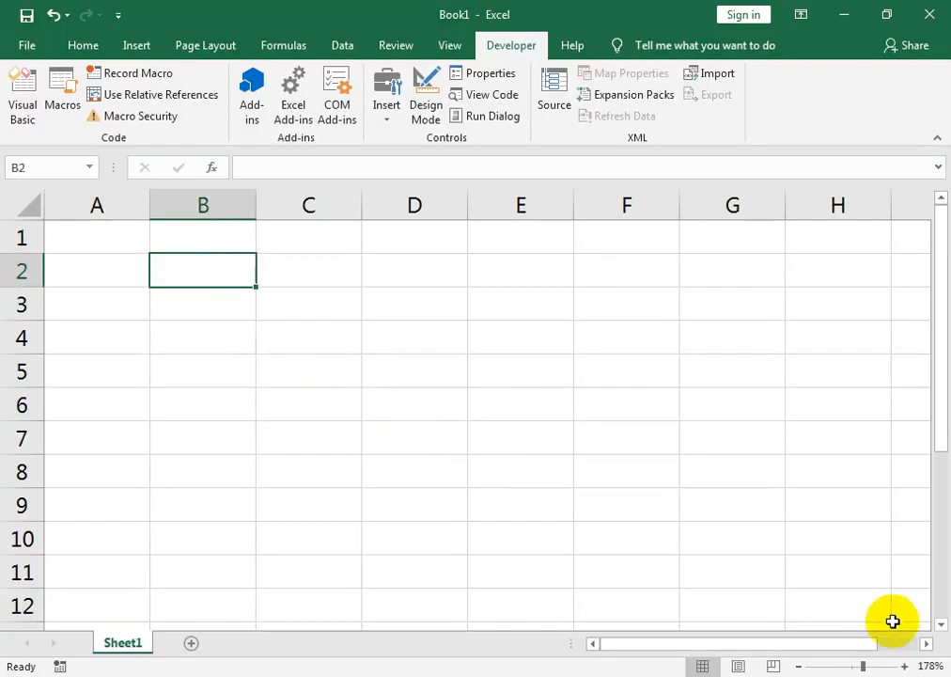
left_click(313, 314)
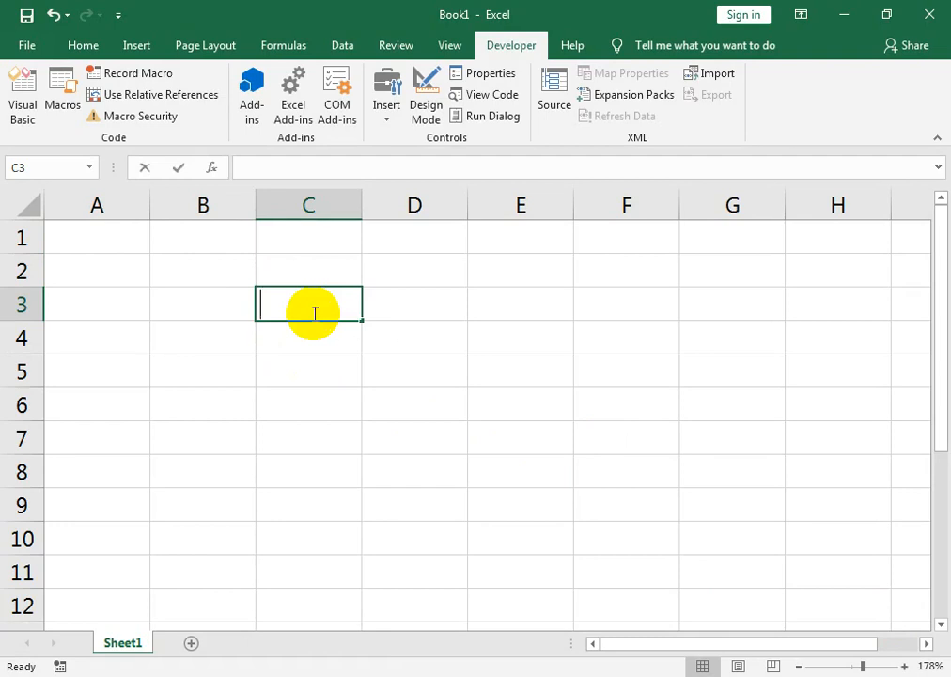
type("10000")
key("Return")
type("20000")
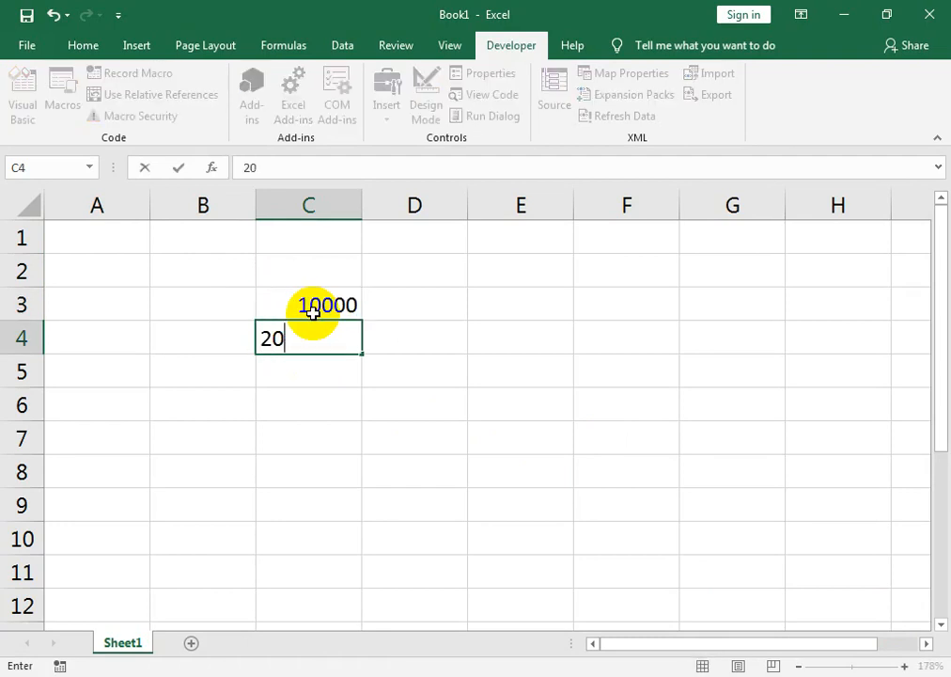
key("Return")
type("98000")
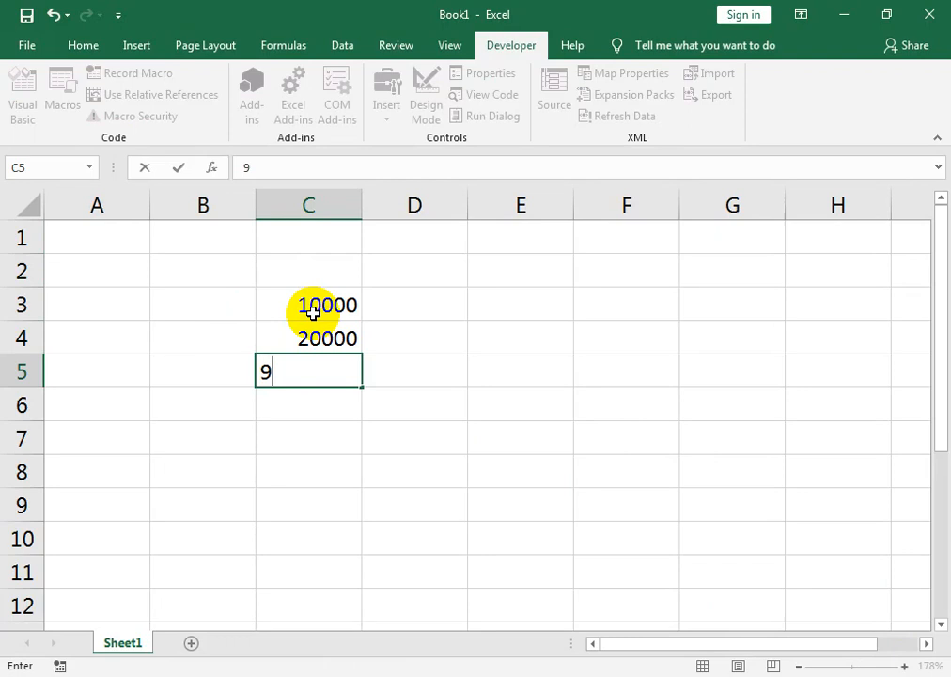
key("Return")
type("10000")
key("Return")
Spell out the C3 number in words in cell B3 with =spellnumber(C3)
key("Up")
key("Up")
key("Up")
key("Up")
key("Left")
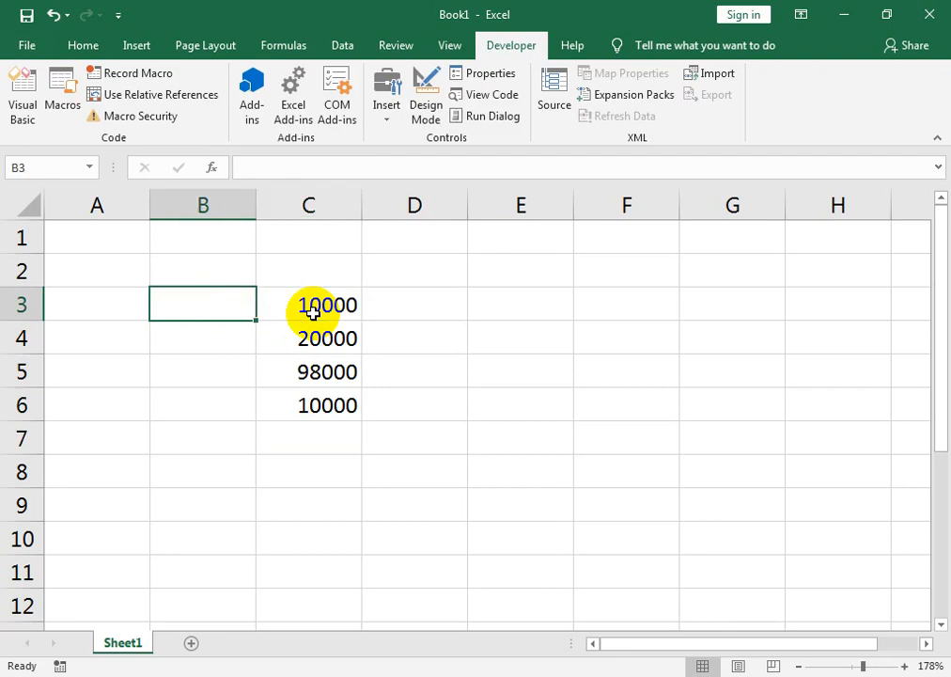
type("=")
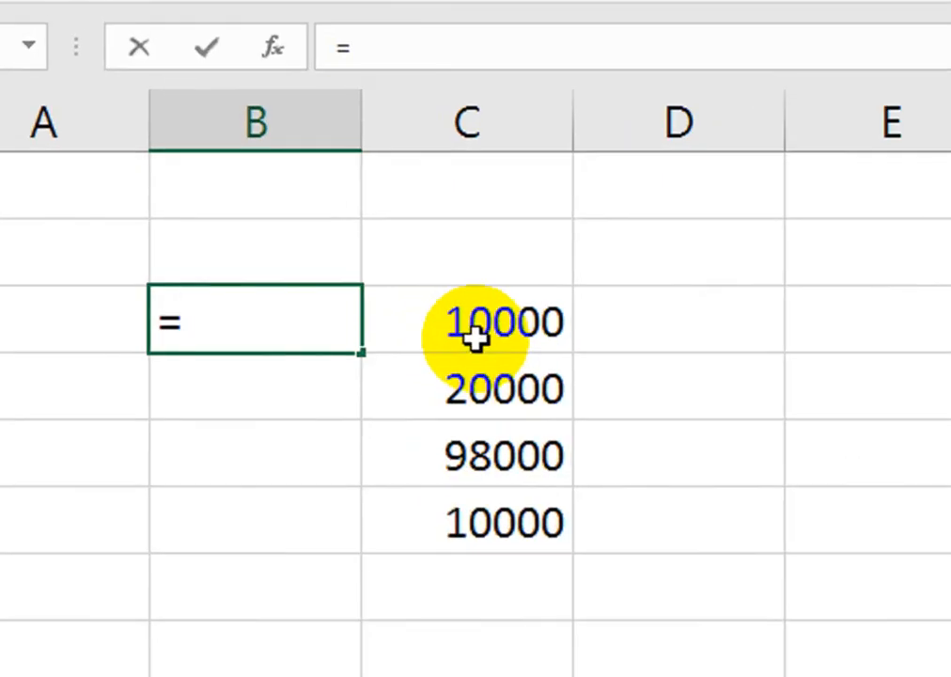
type("sp")
key("Down")
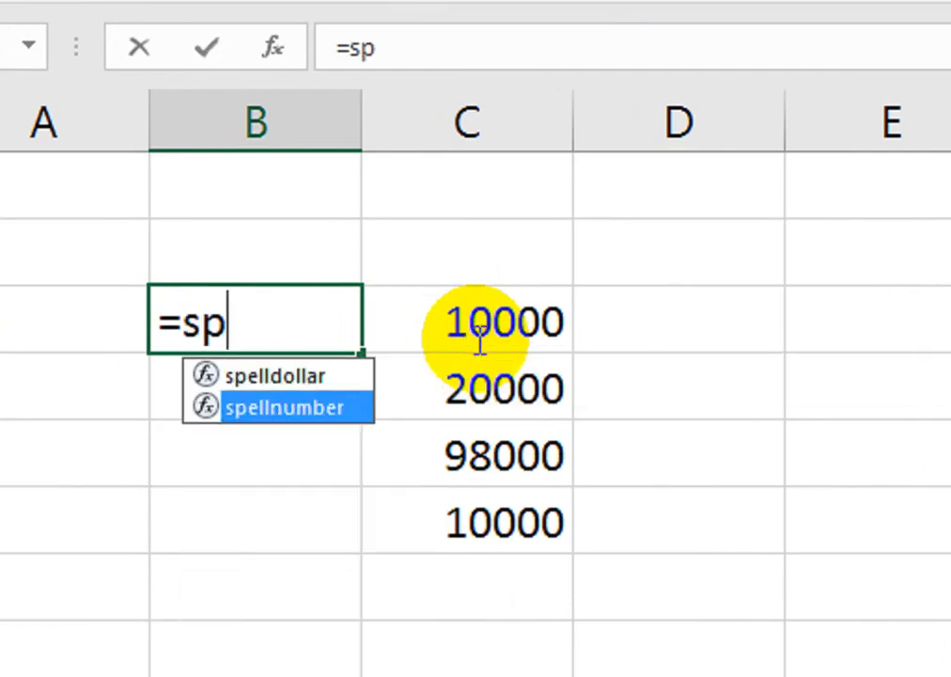
key("Tab")
left_click(479, 340)
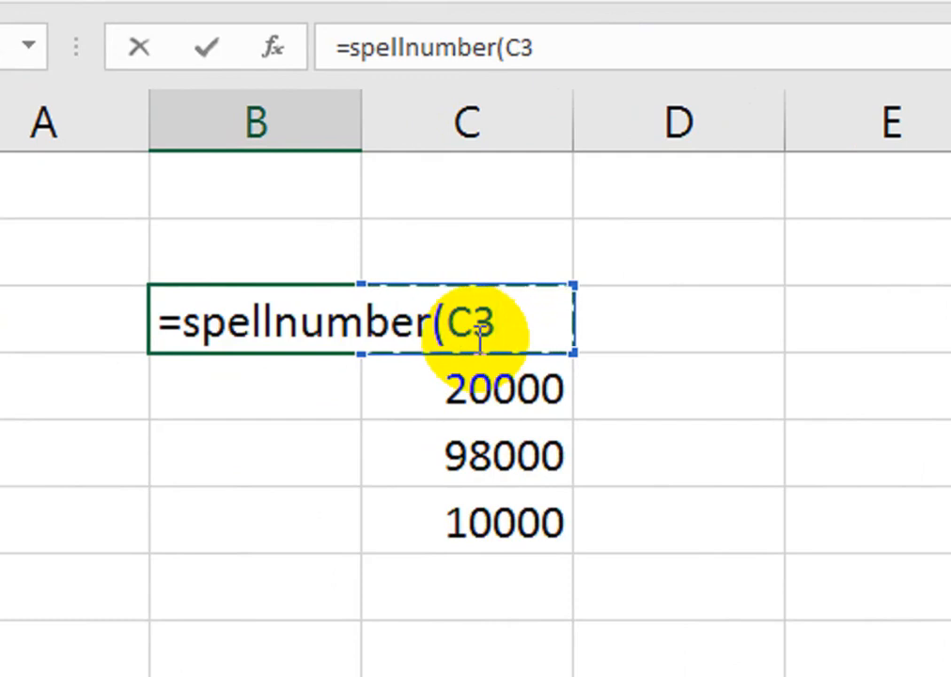
type(")")
key("Return")
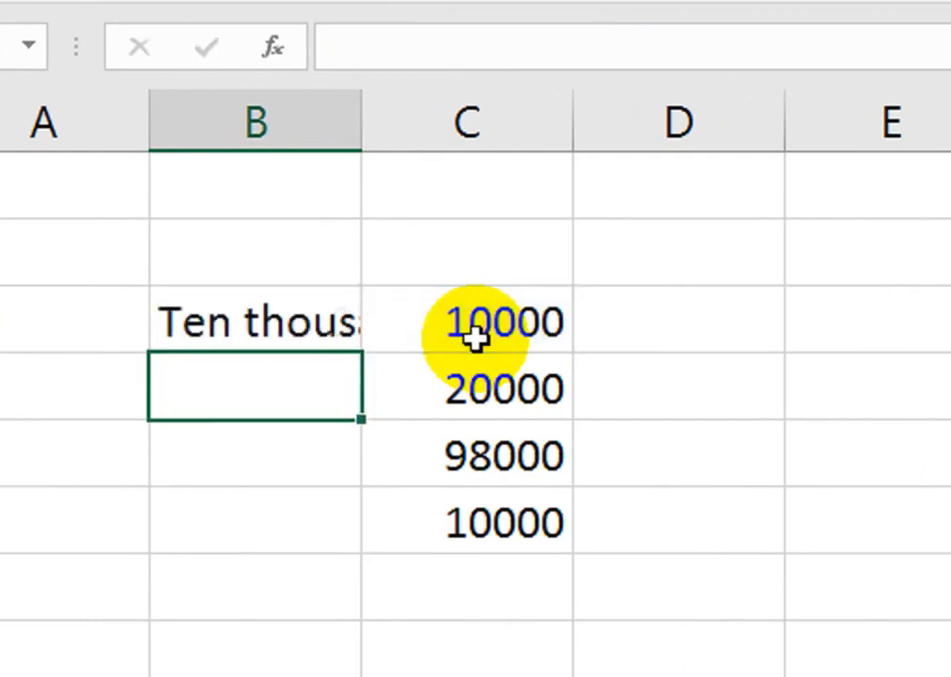
key("Up")
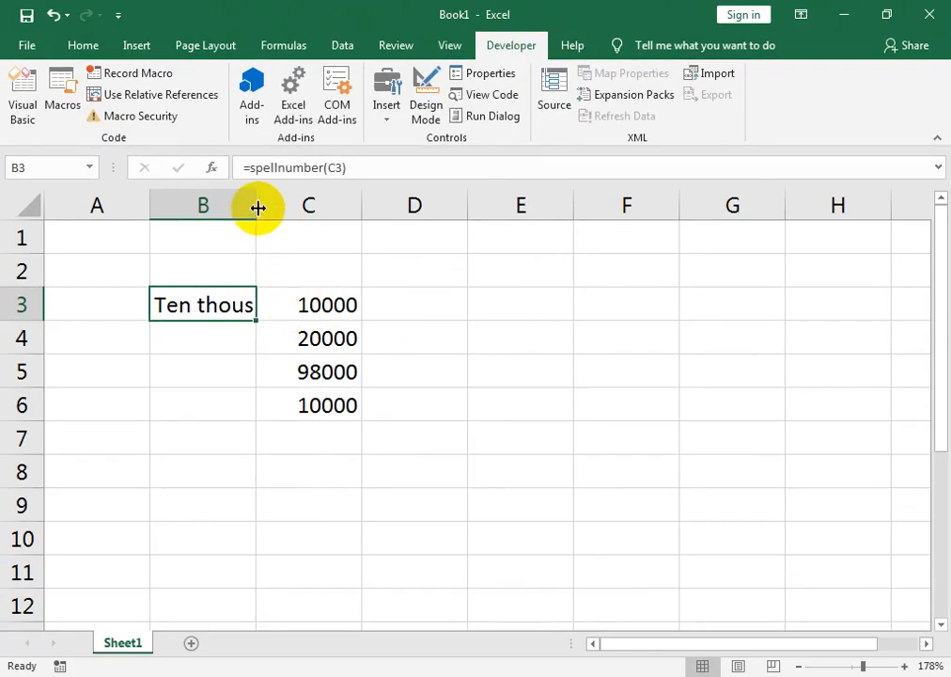
Copy the spellnumber formula from B3 down to B6 and autofit column B to the spelled-out text
double_click(362, 122)
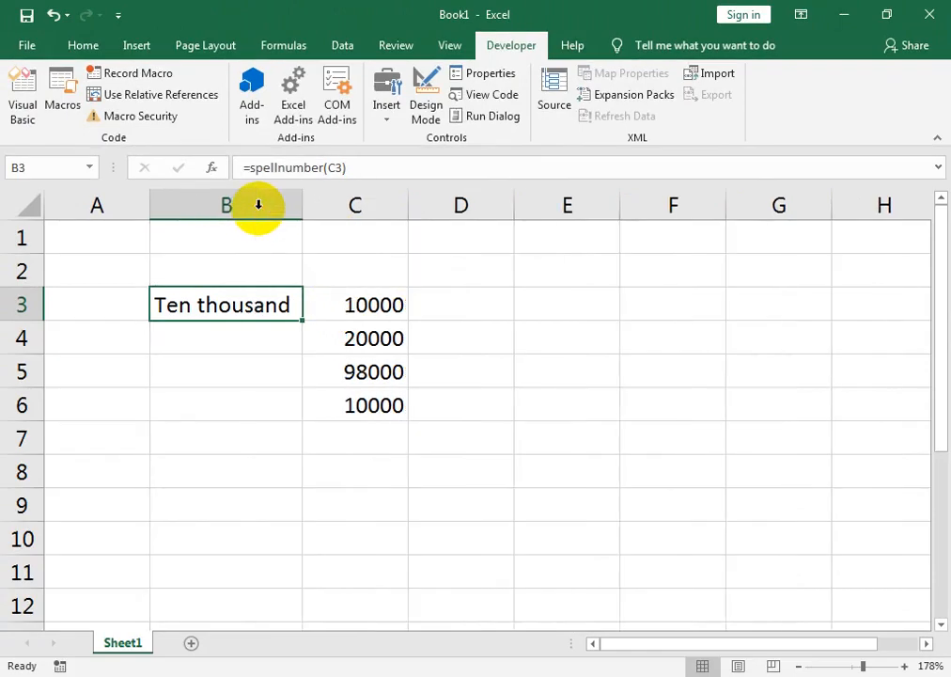
left_click_drag(299, 322, 312, 422)
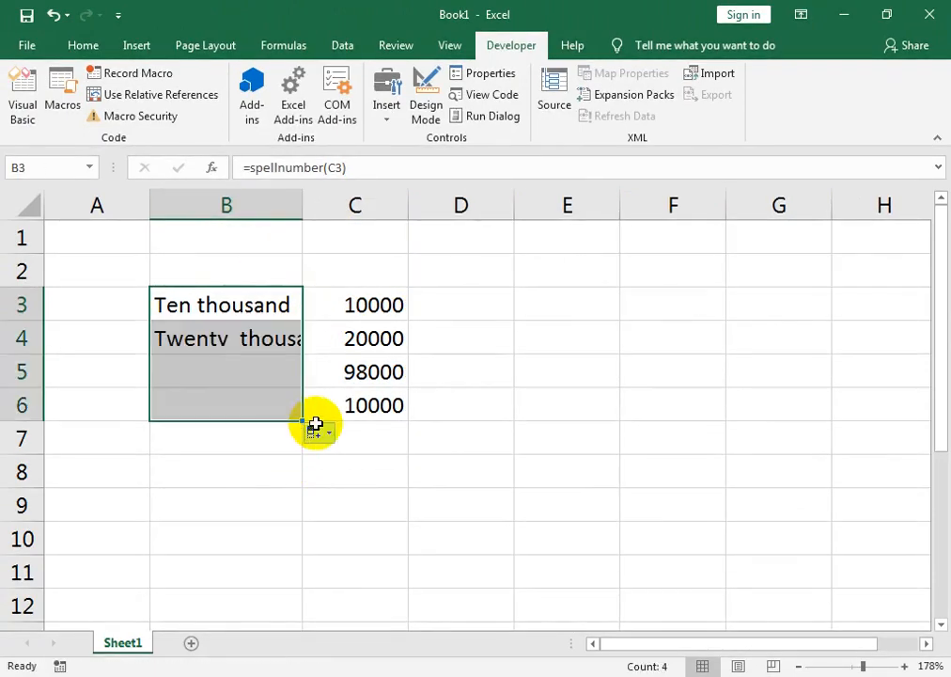
double_click(303, 203)
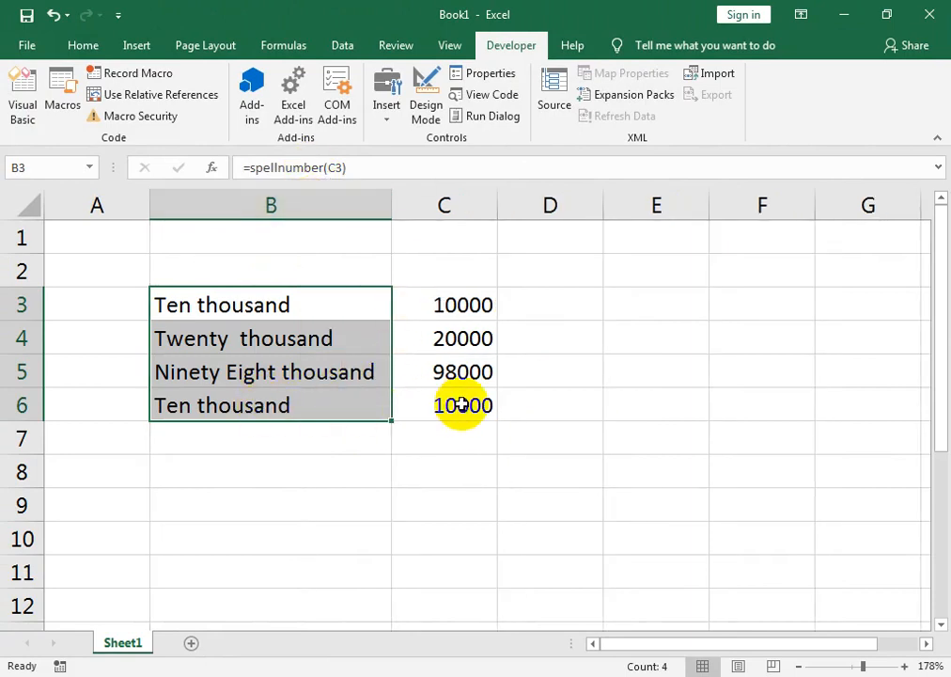
Replace the number in cell C5 with 100000
left_click(452, 374)
type("10000")
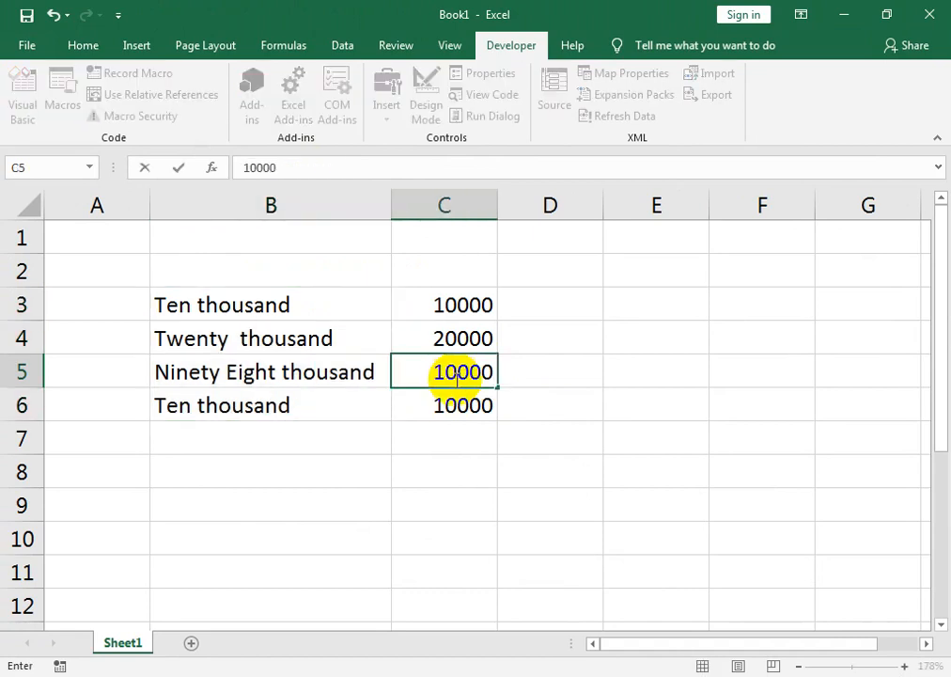
type("0")
key("Return")
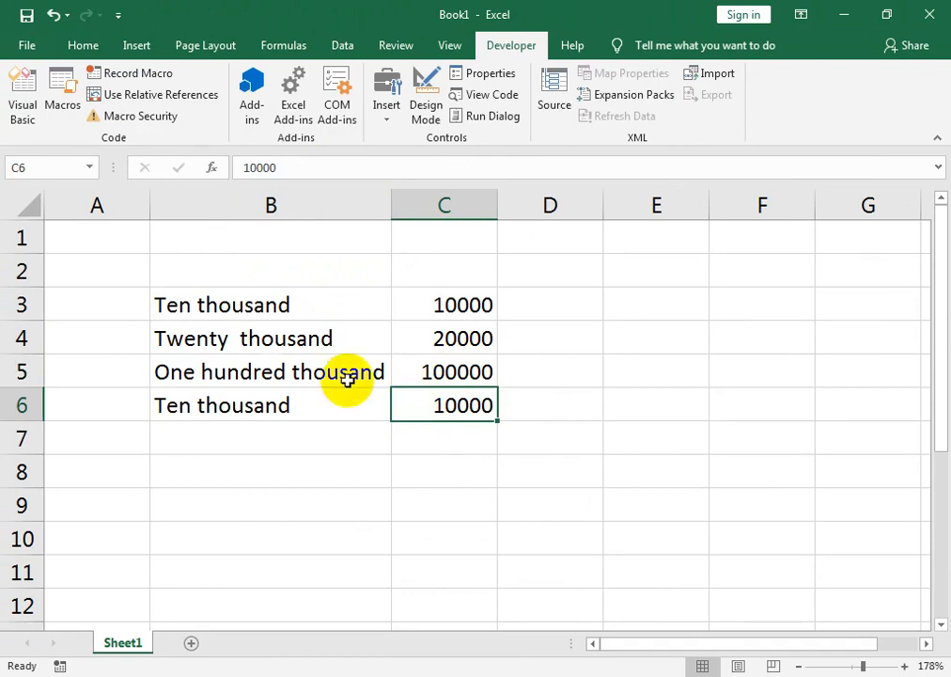
Set cell C5 to 450000 and autofit column B to the full wording
left_click(445, 371)
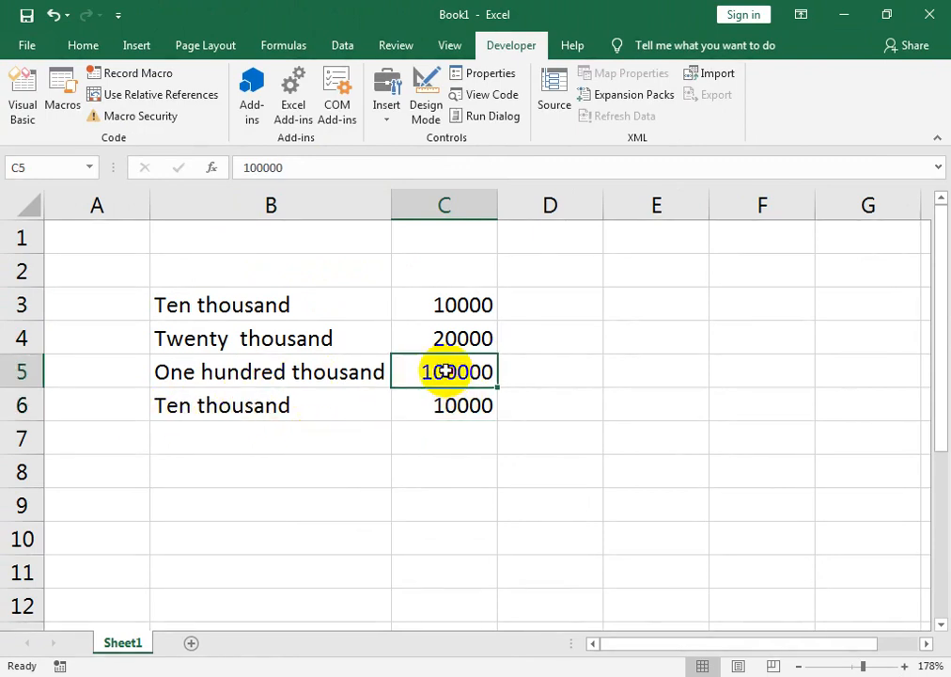
type("450000")
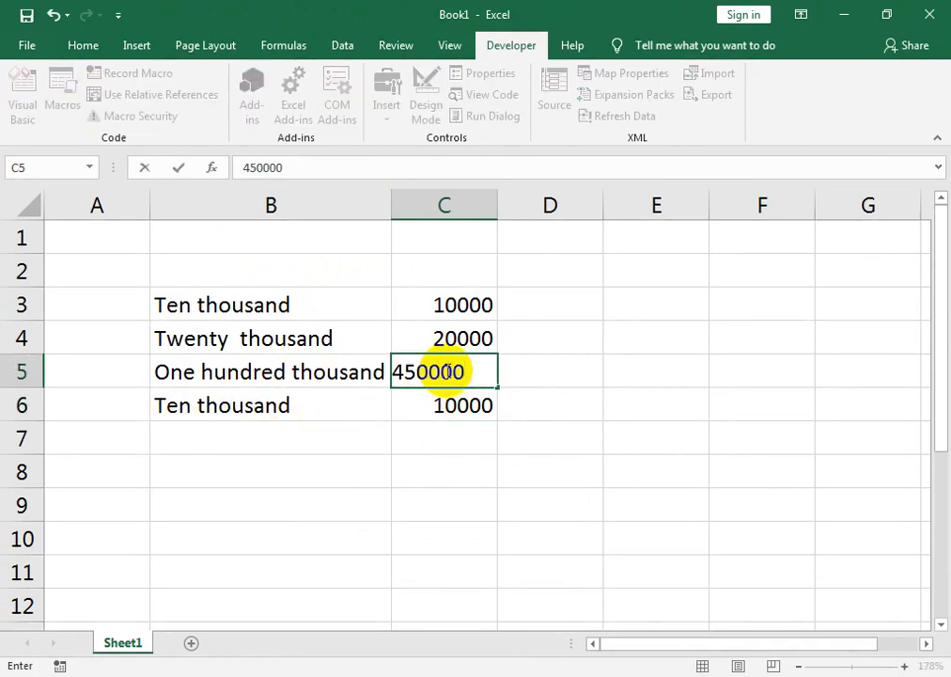
key("Return")
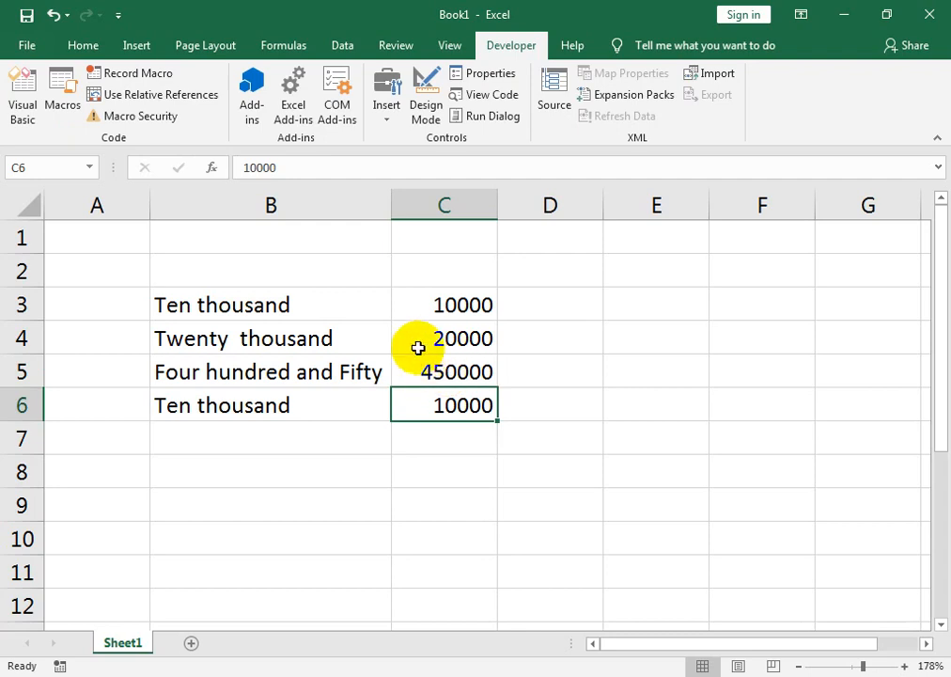
double_click(391, 191)
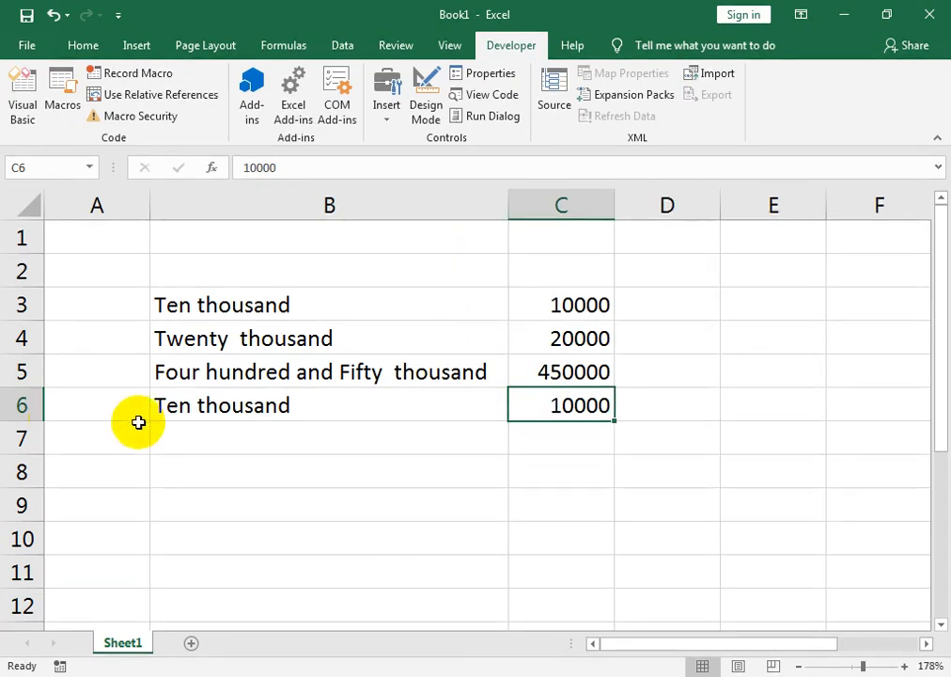
Enter the numbers 1 and 2 in cells E3 and E4
left_click(631, 306)
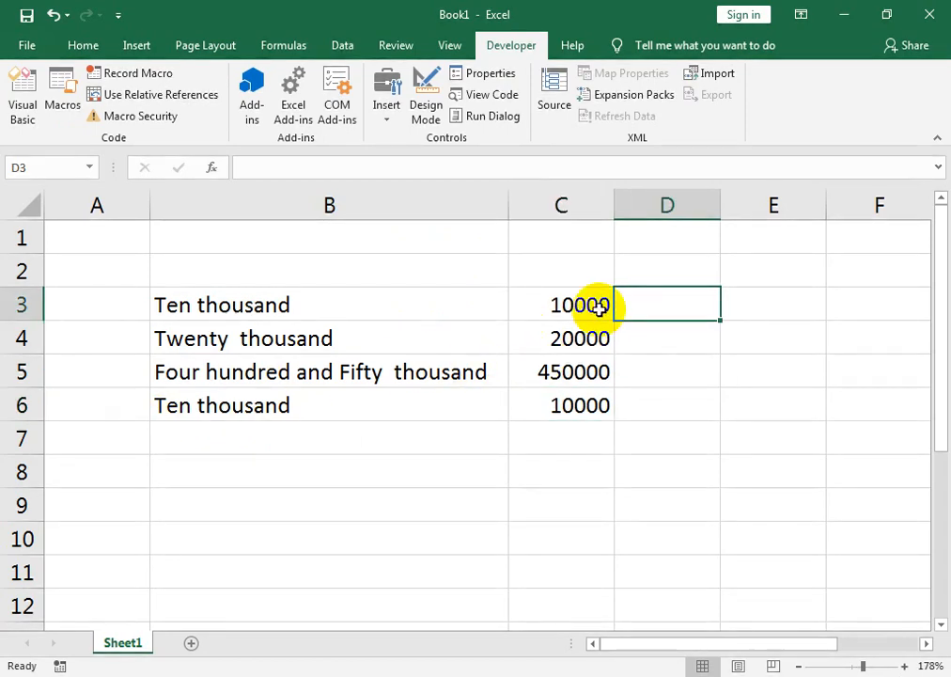
key("Right")
type("1")
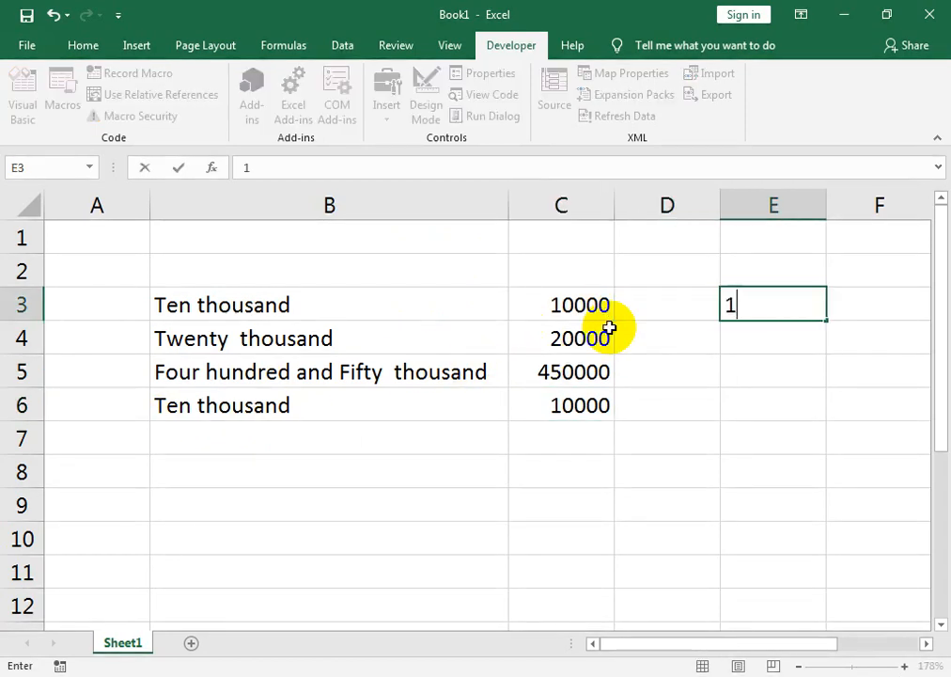
key("Return")
type("2")
key("Return")
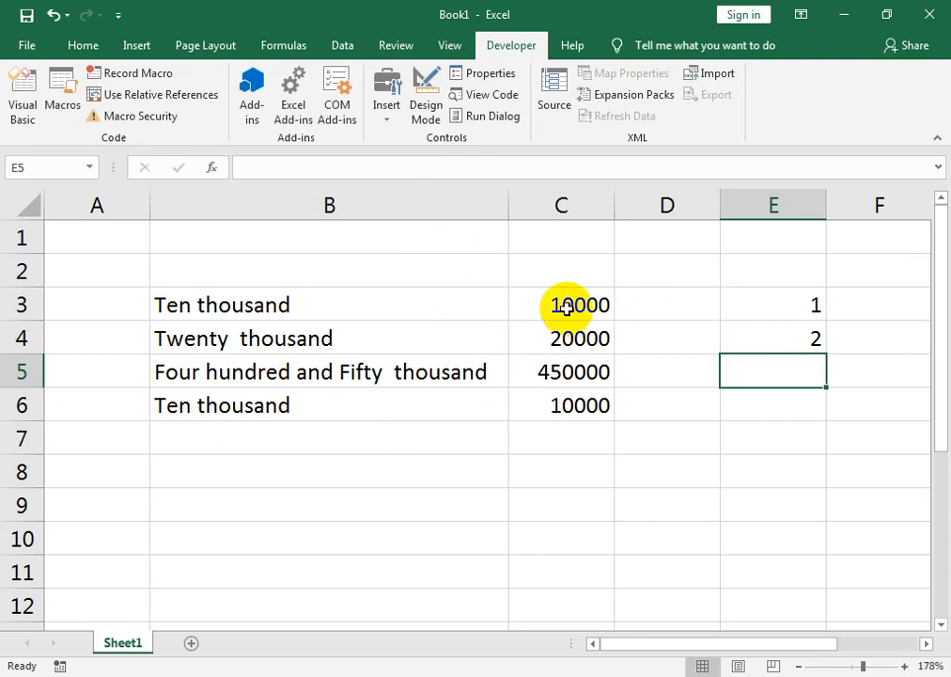
Spell out the E3 number in words in cell D3 with =spellnumber(E3)
left_click(706, 298)
type("=sp")
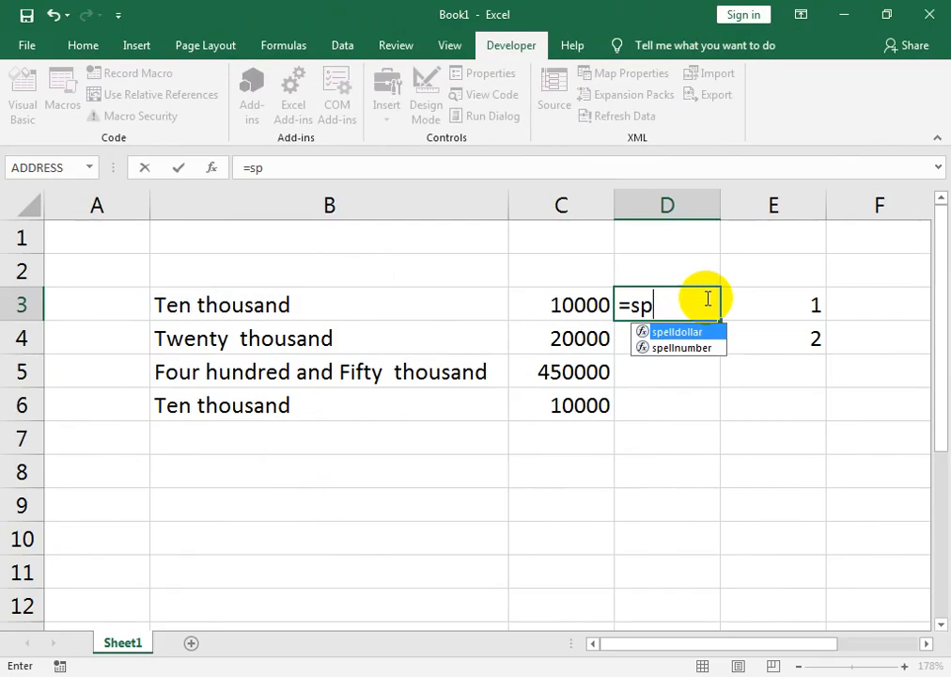
key("Down")
key("Tab")
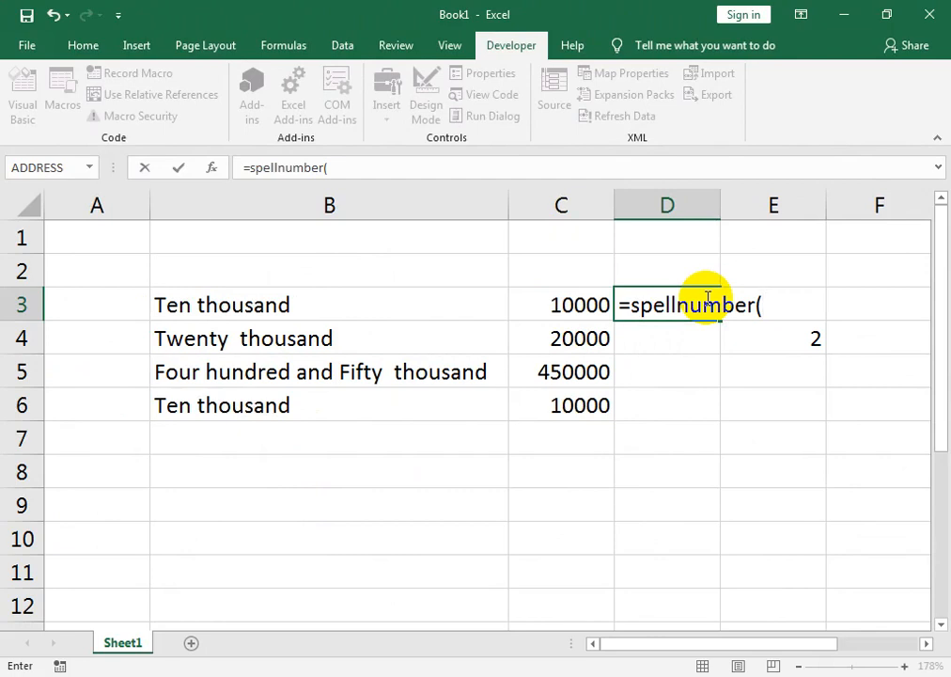
key("Right")
type(")")
key("Return")
Fill the D3 formula down to D6 and extend the number series in E3:E4 down to E6
left_click(706, 298)
key("shift+Down")
key("shift+Down")
key("shift+Down")
key("ctrl+d")
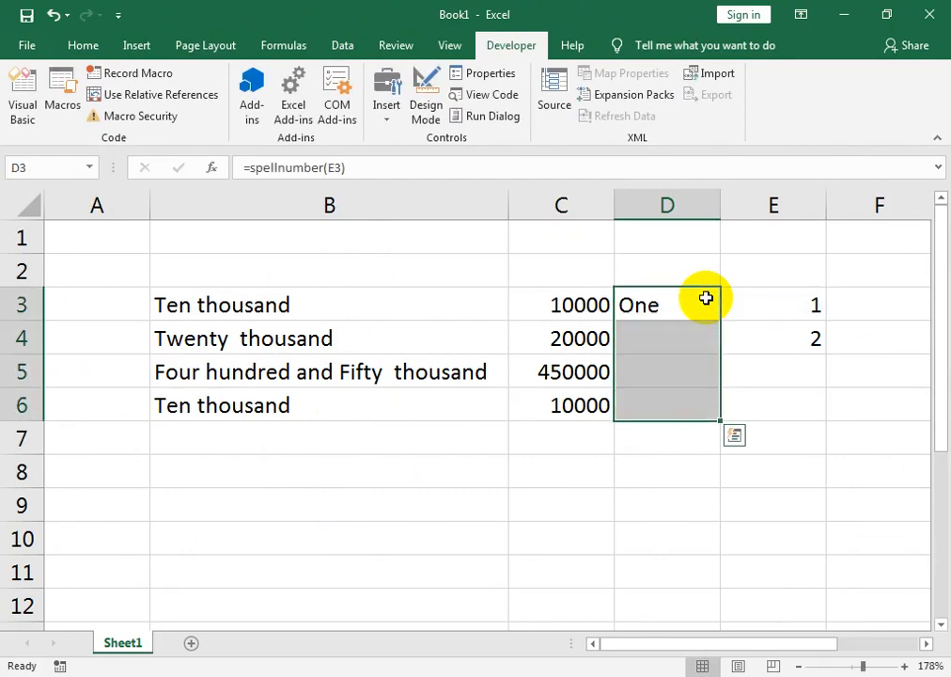
left_click_drag(791, 311, 803, 335)
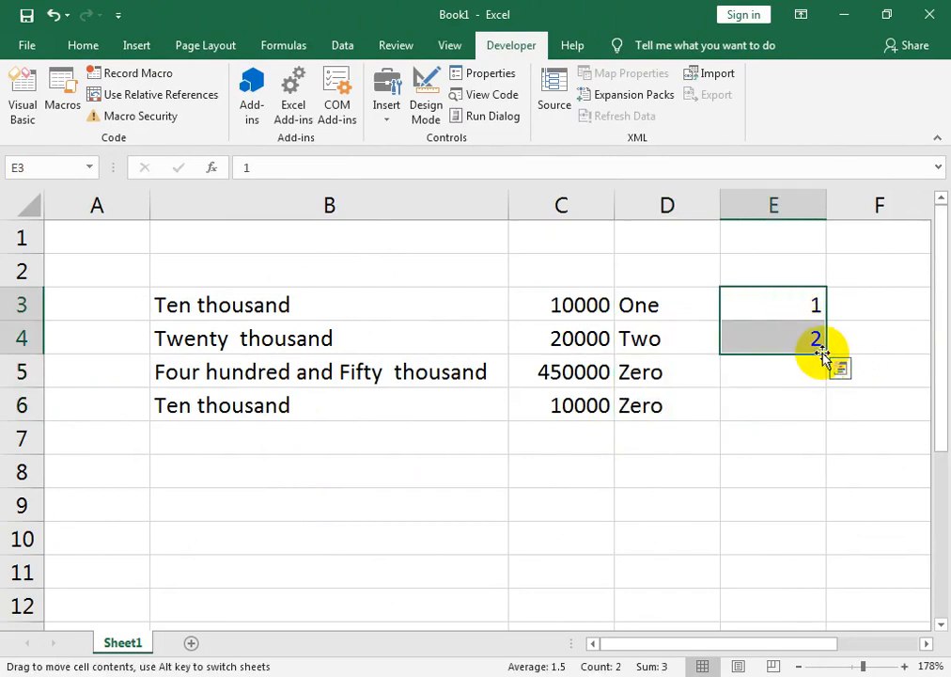
left_click_drag(826, 354, 821, 410)
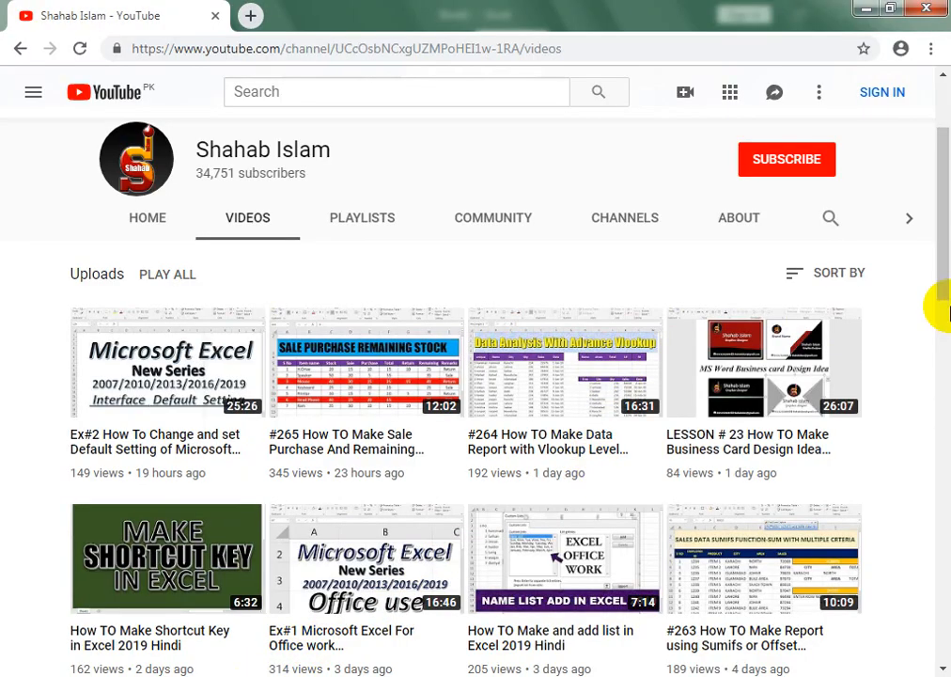
mouse_move(937, 254)
left_mouse_down()
mouse_move(937, 208)
mouse_move(940, 245)
left_mouse_up()
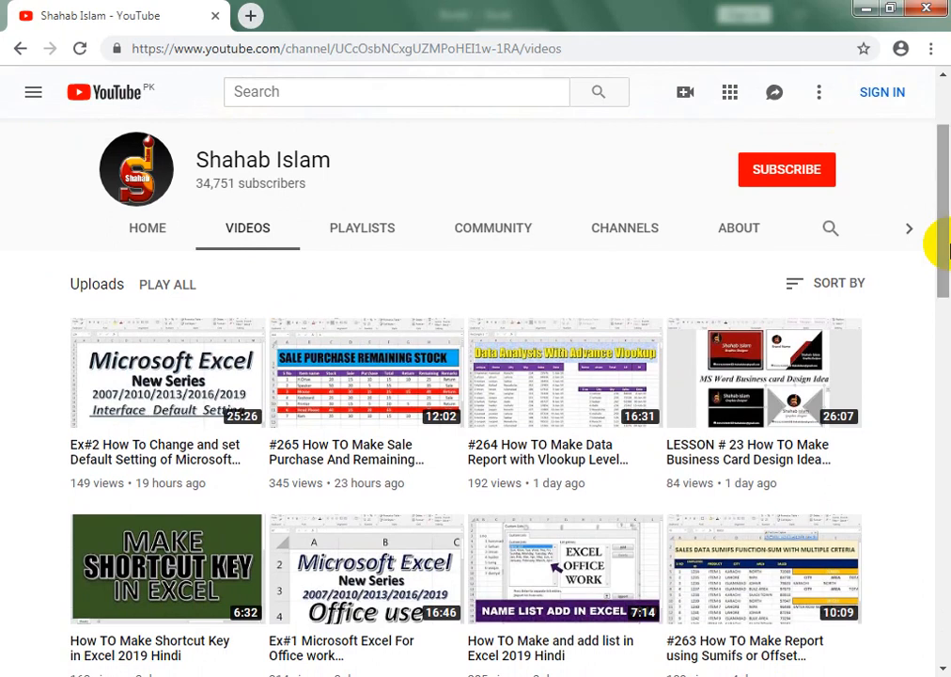